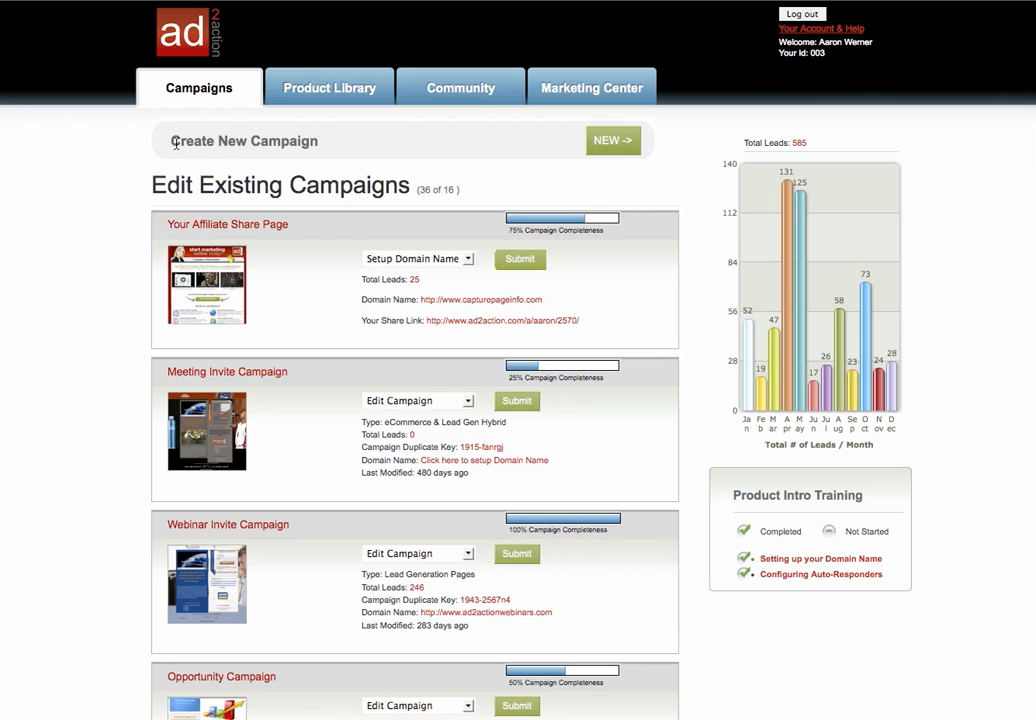
- Look over the option for creating a new campaign and the full list of existing campaigns
left_click_drag(174, 143, 328, 139)
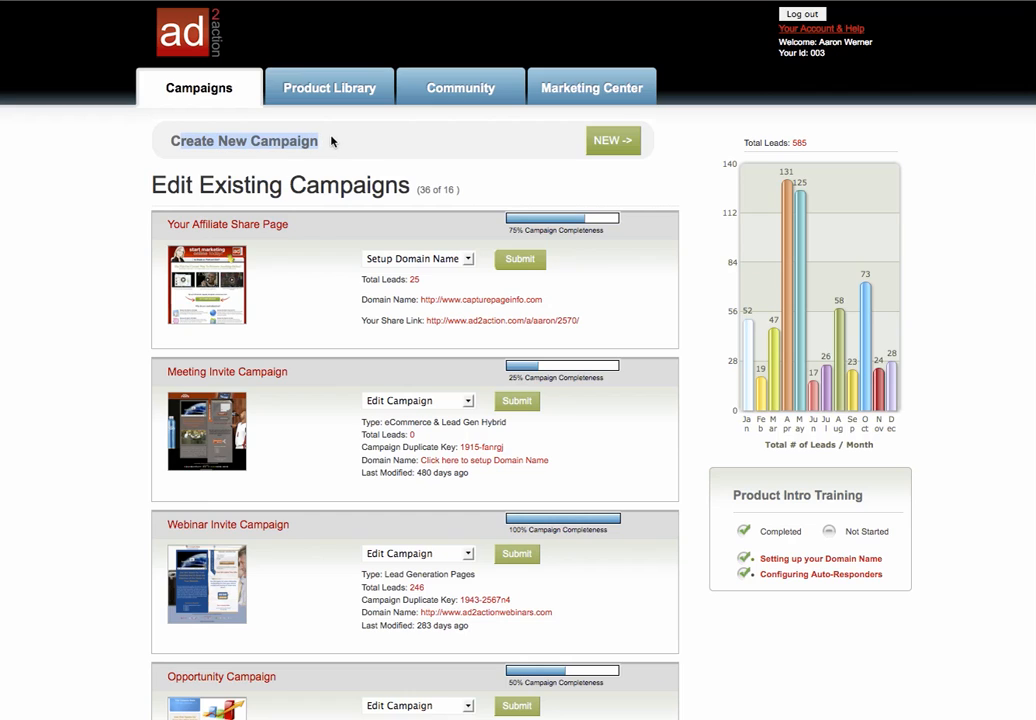
left_click(615, 141)
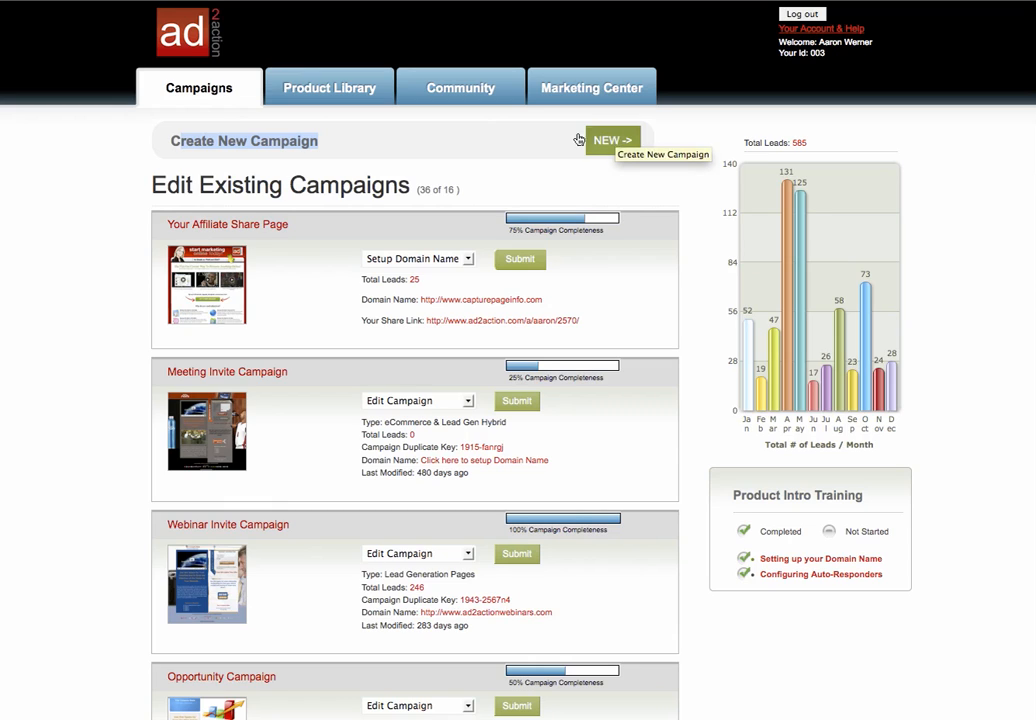
left_click_drag(122, 188, 410, 188)
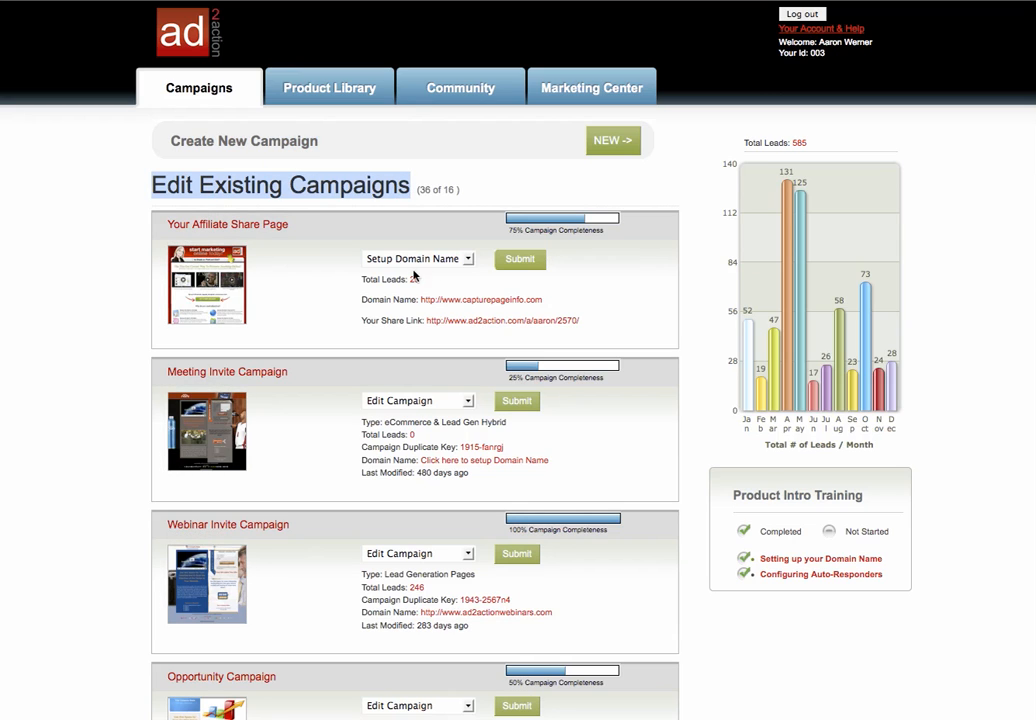
left_click(92, 275)
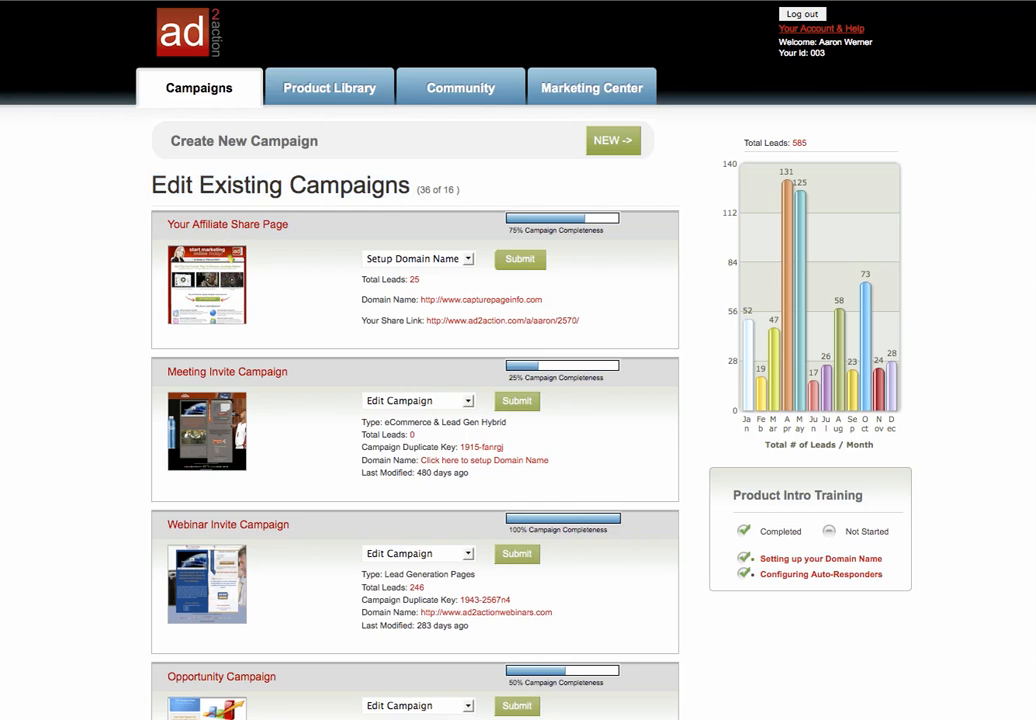
scroll(415, 400, "down", 20)
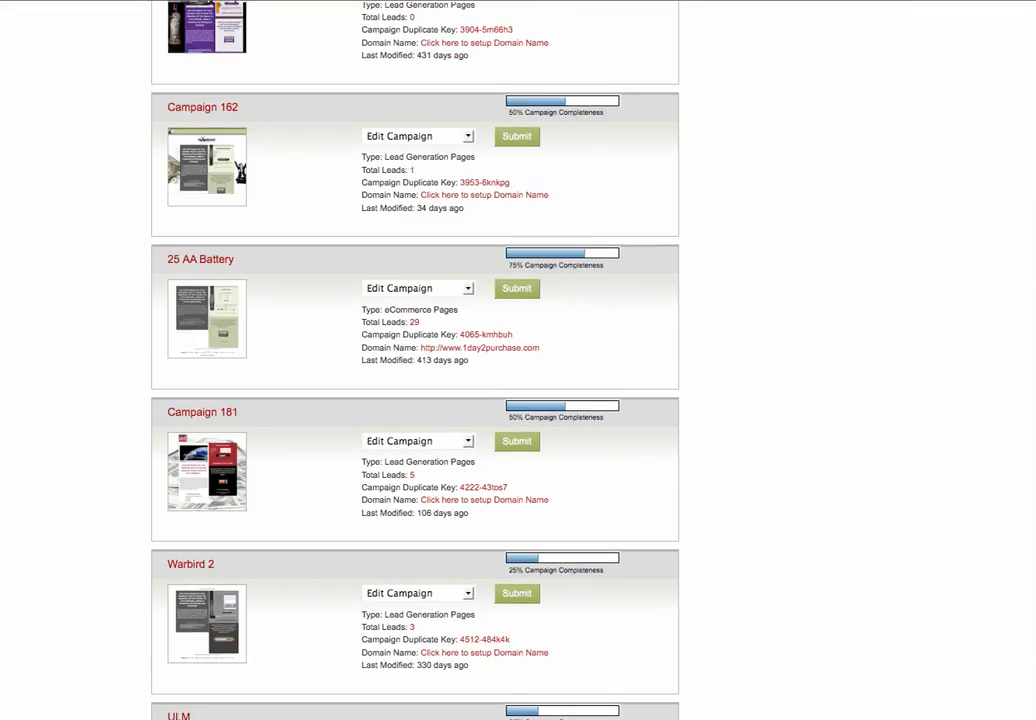
scroll(415, 400, "up", 20)
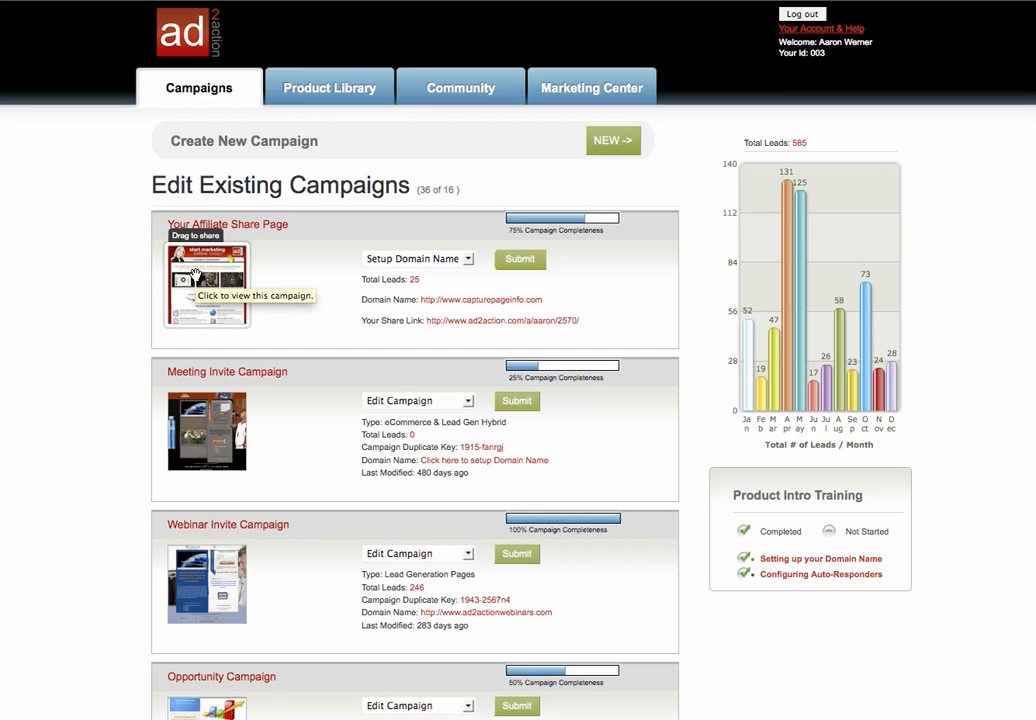
- Preview the Meeting Invite Campaign's page, return to the campaign list and check which actions that campaign offers
left_click(208, 425)
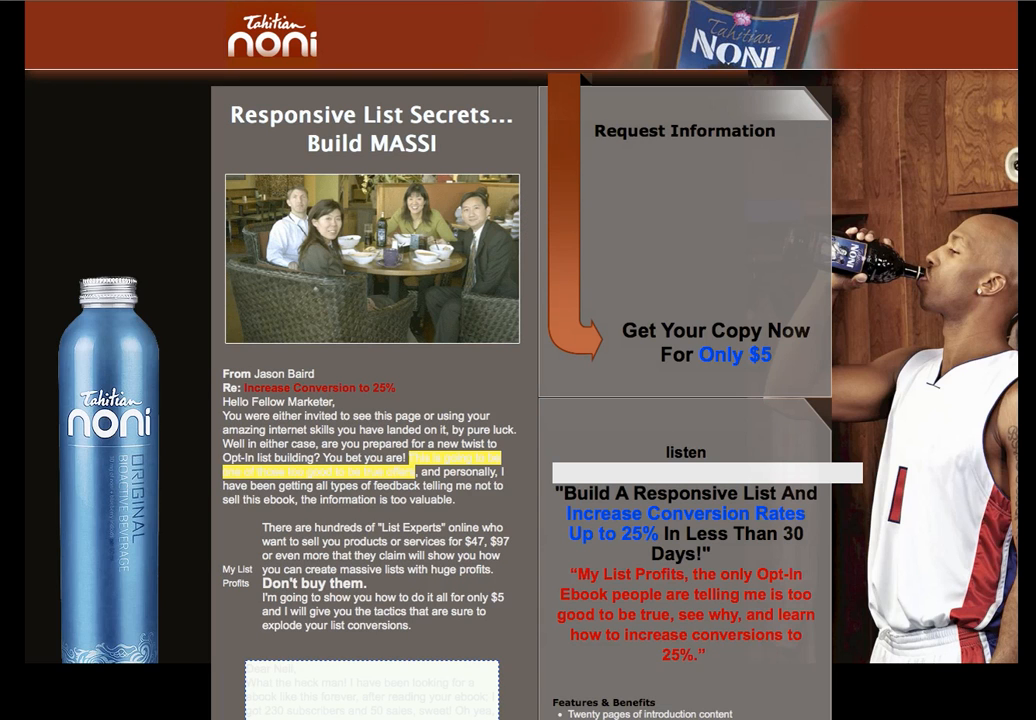
key("super+w")
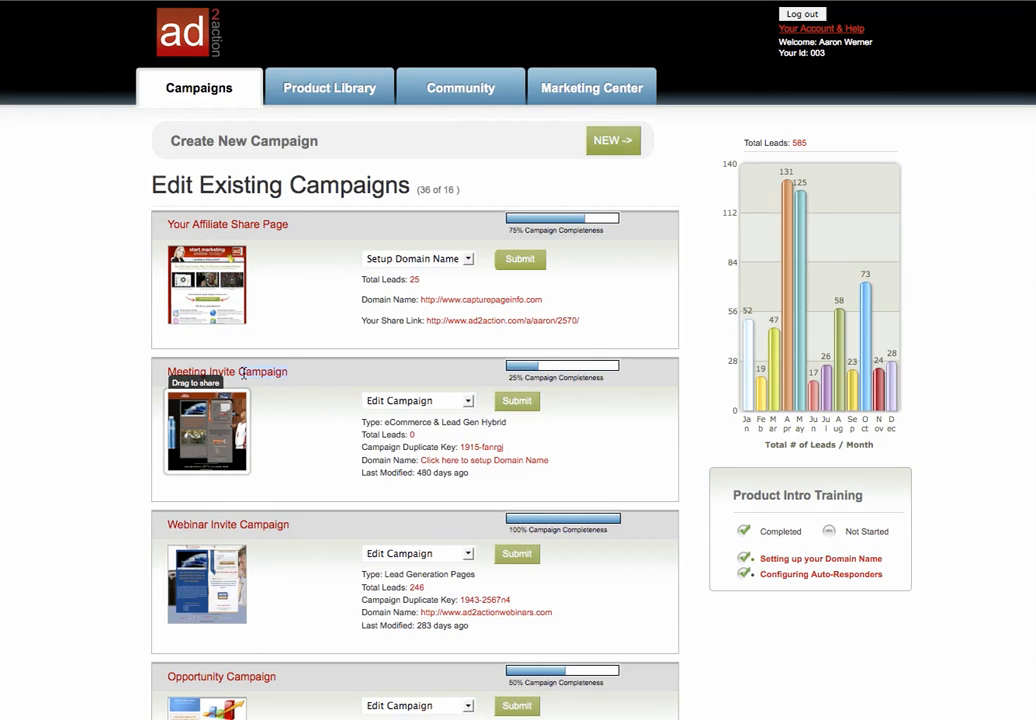
left_click(470, 400)
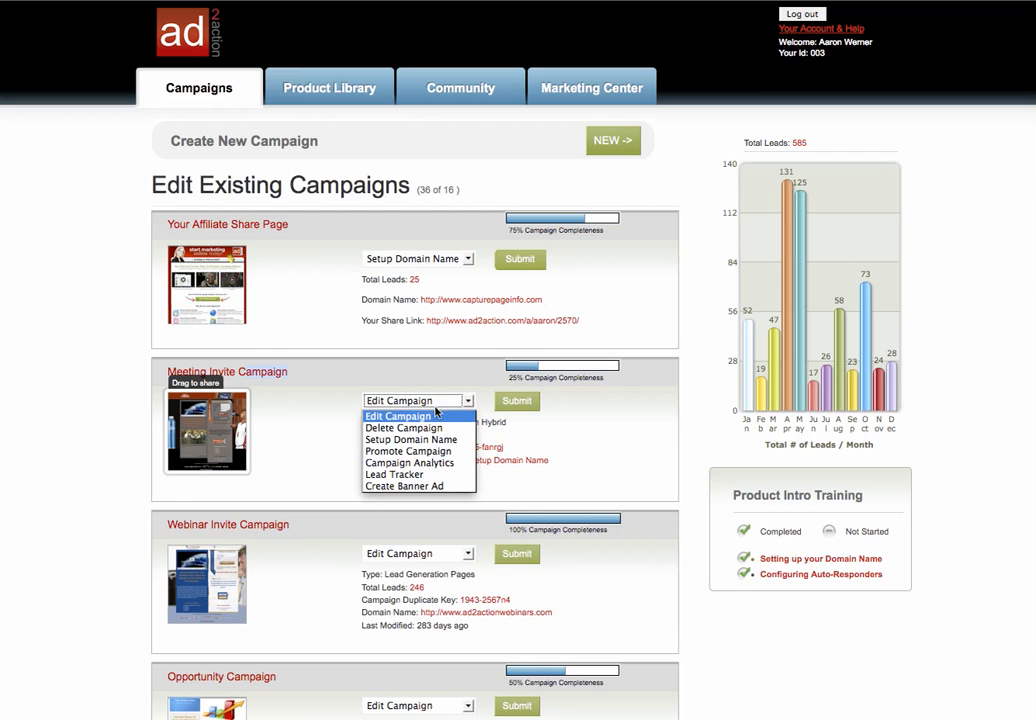
left_click(327, 438)
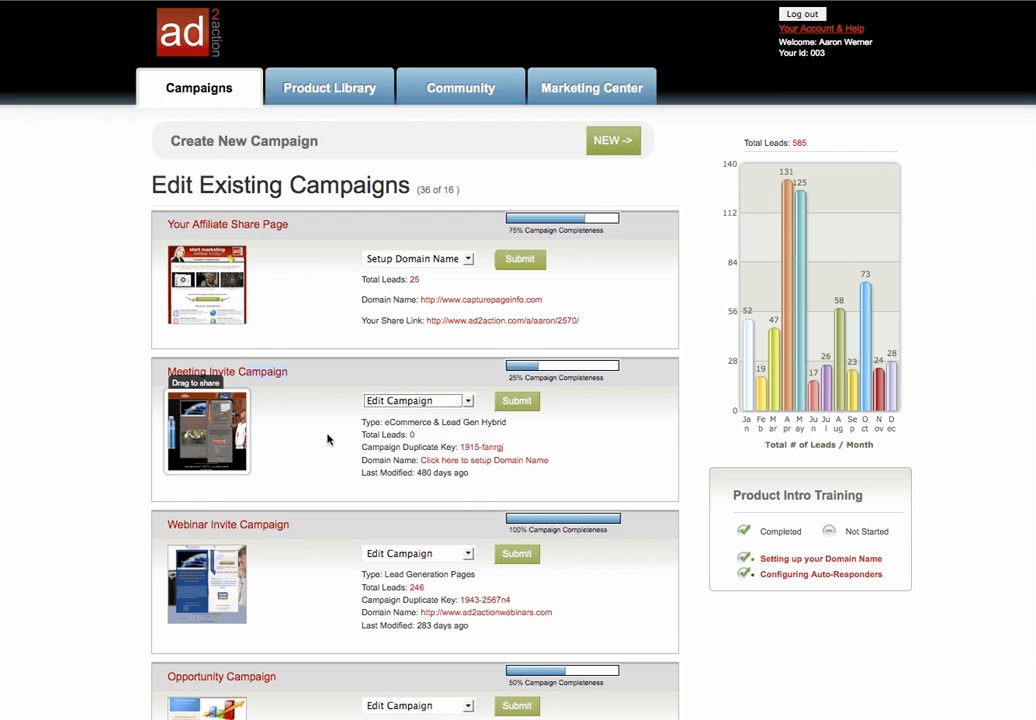
left_click(467, 402)
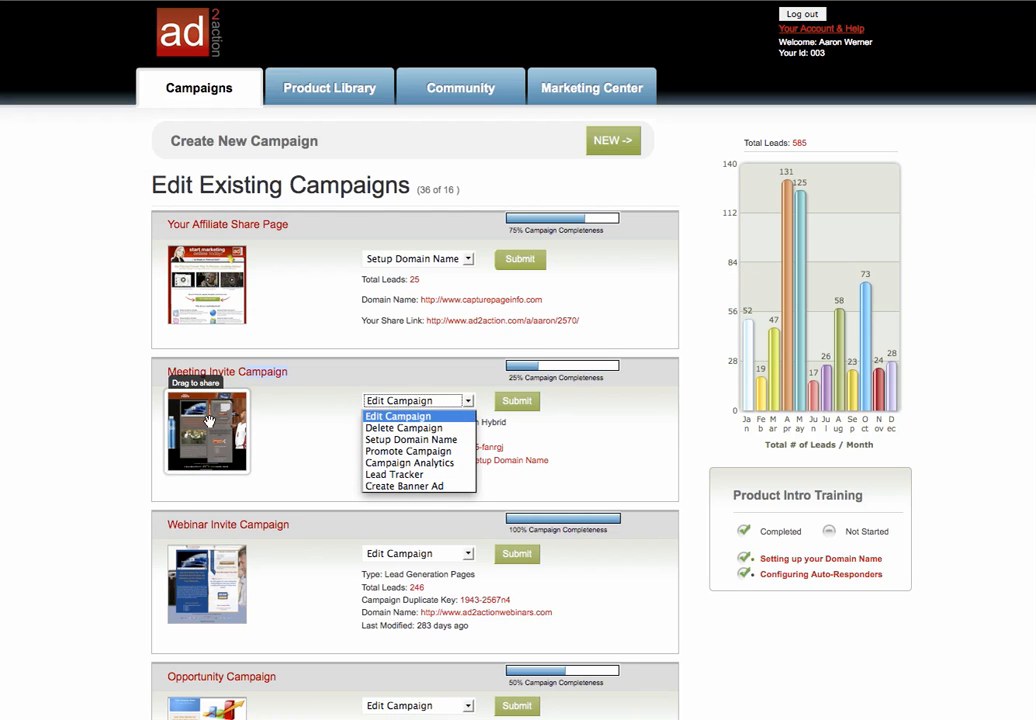
left_click(295, 596)
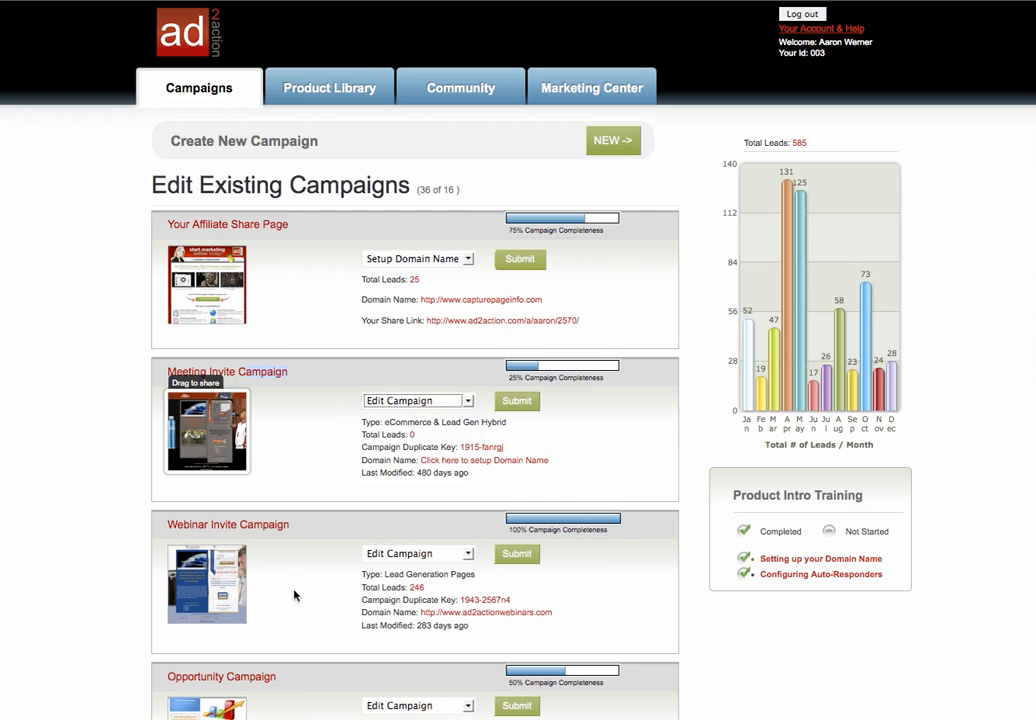
- Compare the actions available for the Webinar Invite Campaign with those for the Meeting Invite Campaign
left_click(465, 554)
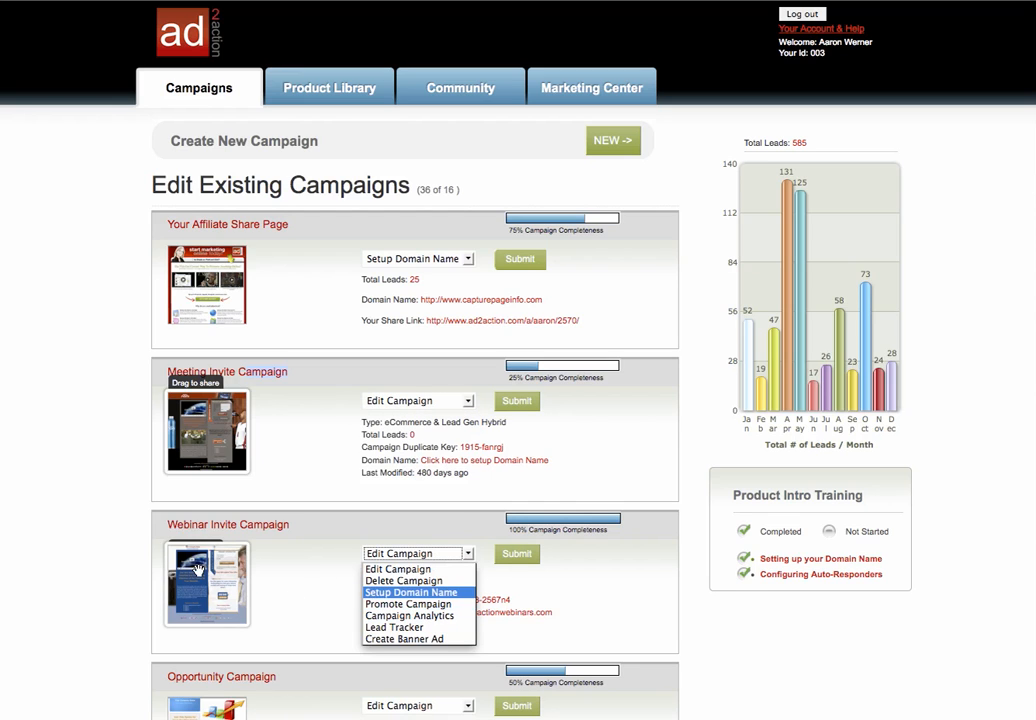
left_click(317, 571)
left_click(445, 401)
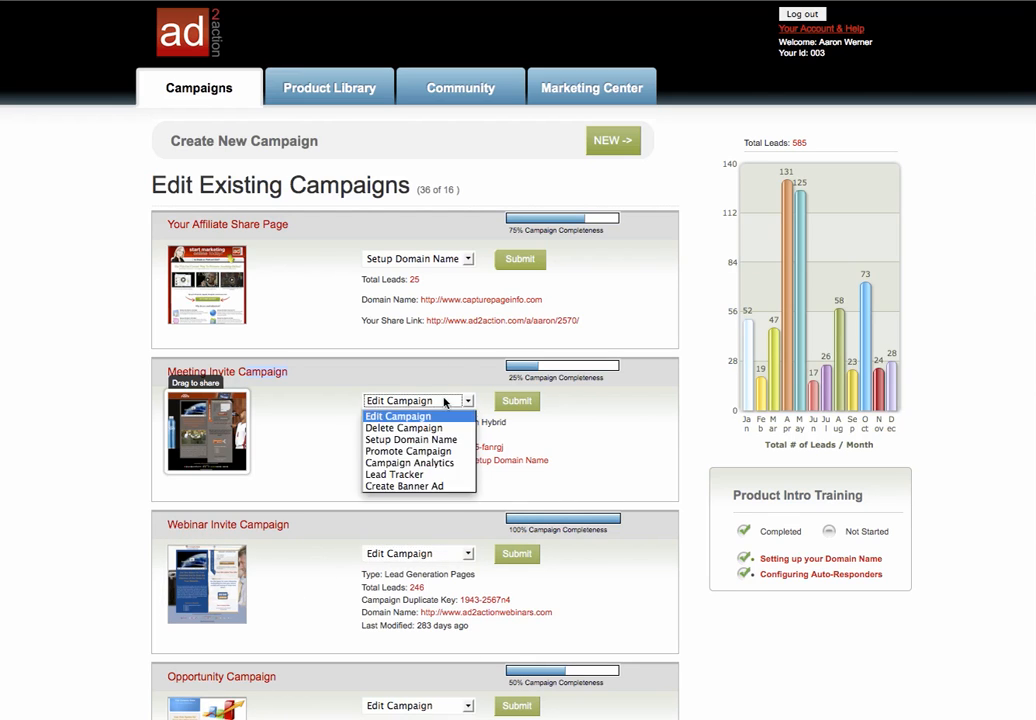
left_click(584, 424)
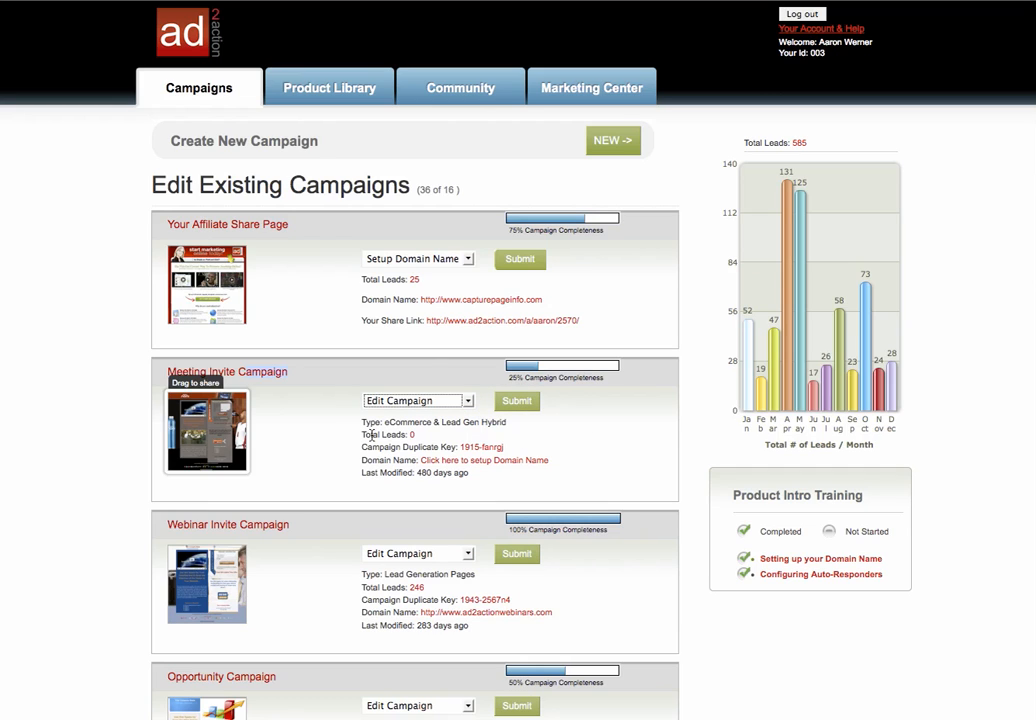
- Examine the Meeting Invite Campaign's type, total leads, campaign duplicate key and domain name entries
left_click_drag(363, 426, 383, 428)
double_click(390, 424)
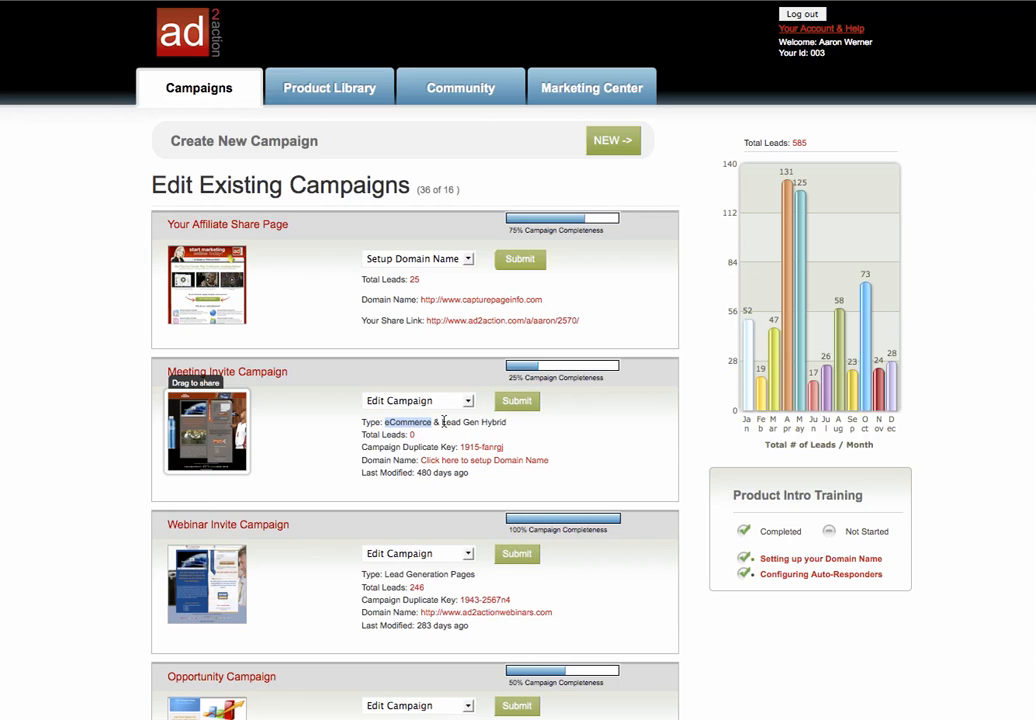
left_click_drag(442, 424, 512, 426)
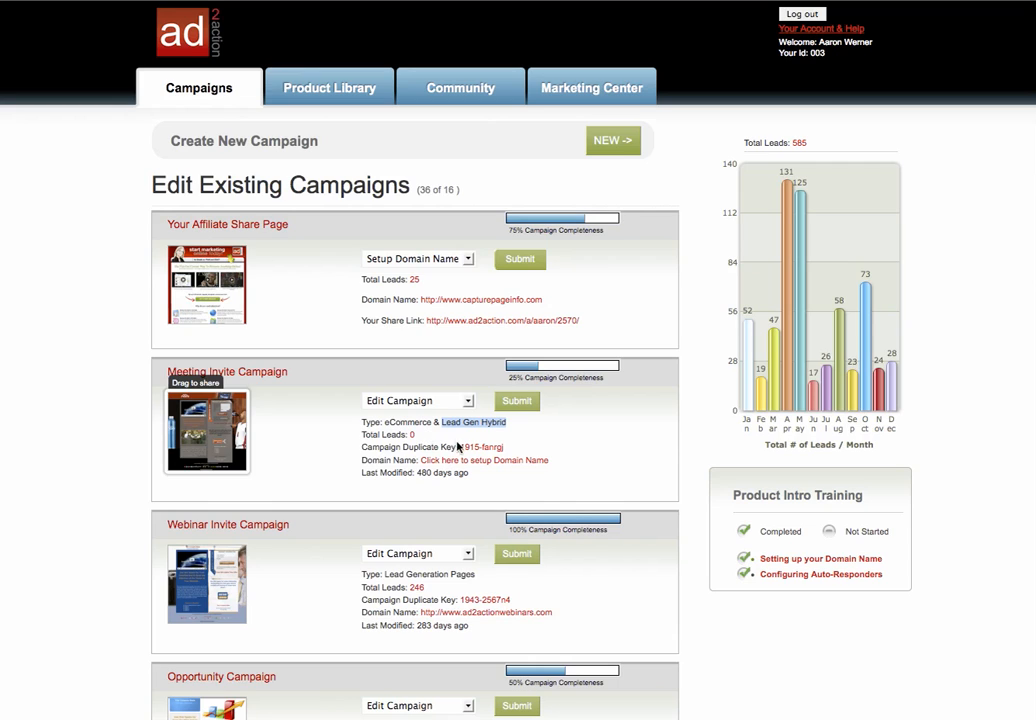
left_click(516, 427)
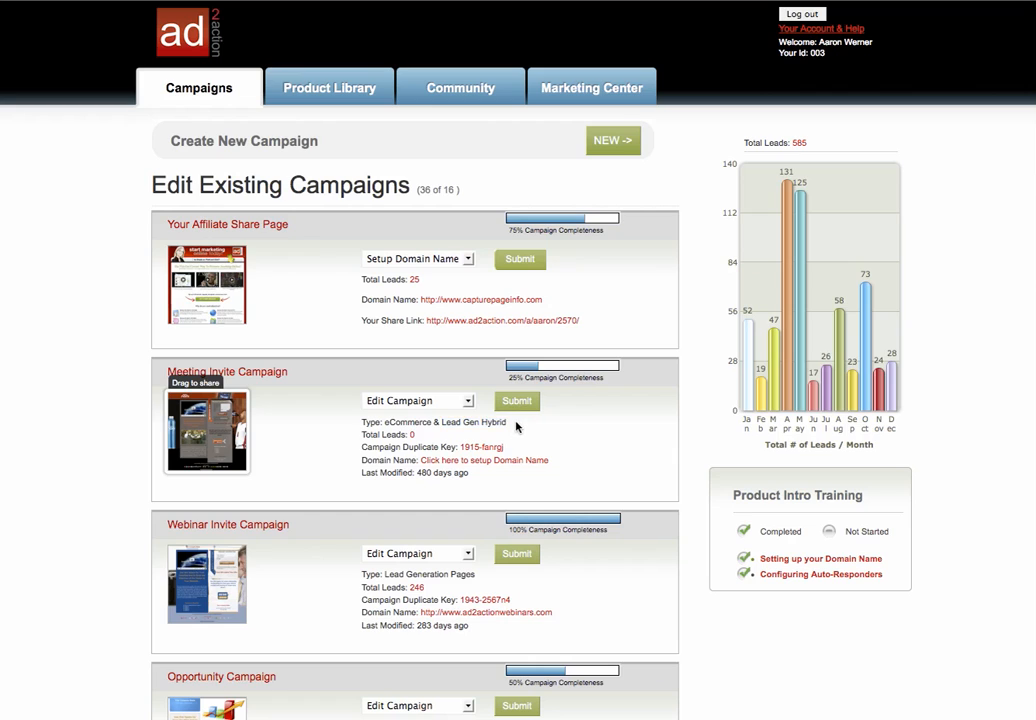
triple_click(392, 418)
left_click_drag(475, 434, 358, 439)
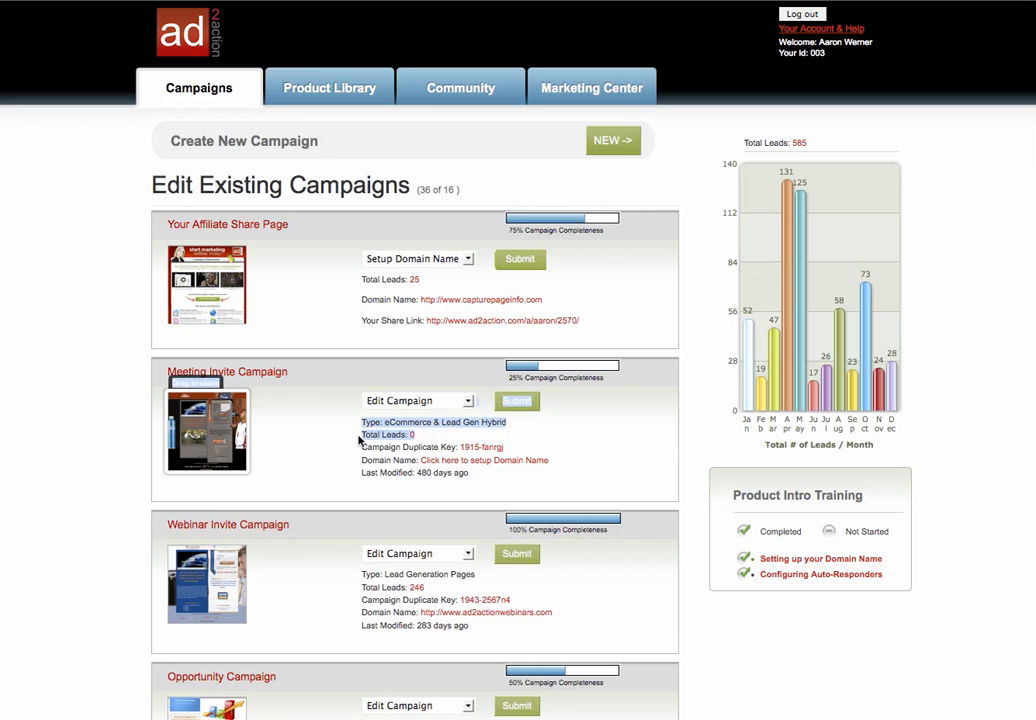
left_click(358, 439)
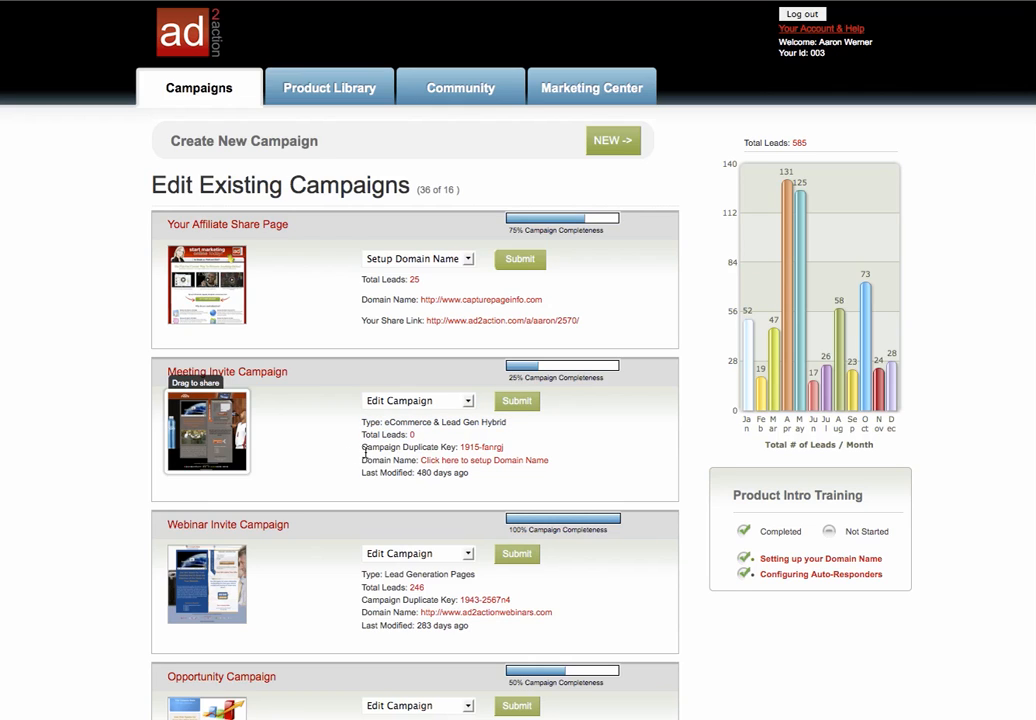
left_click_drag(361, 448, 462, 456)
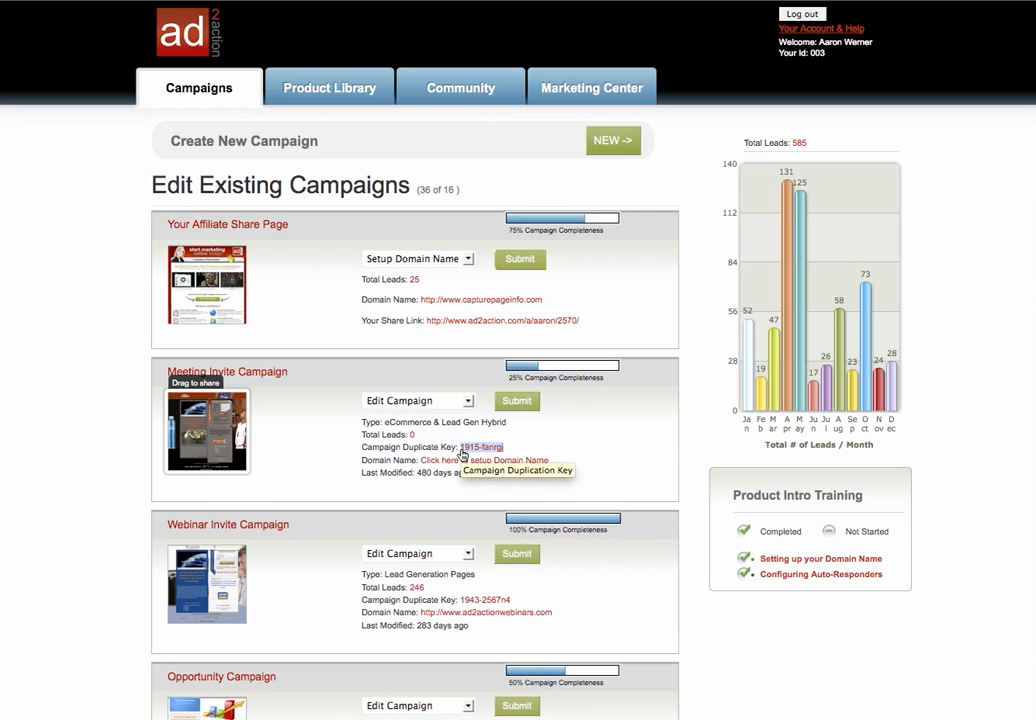
left_click(615, 454)
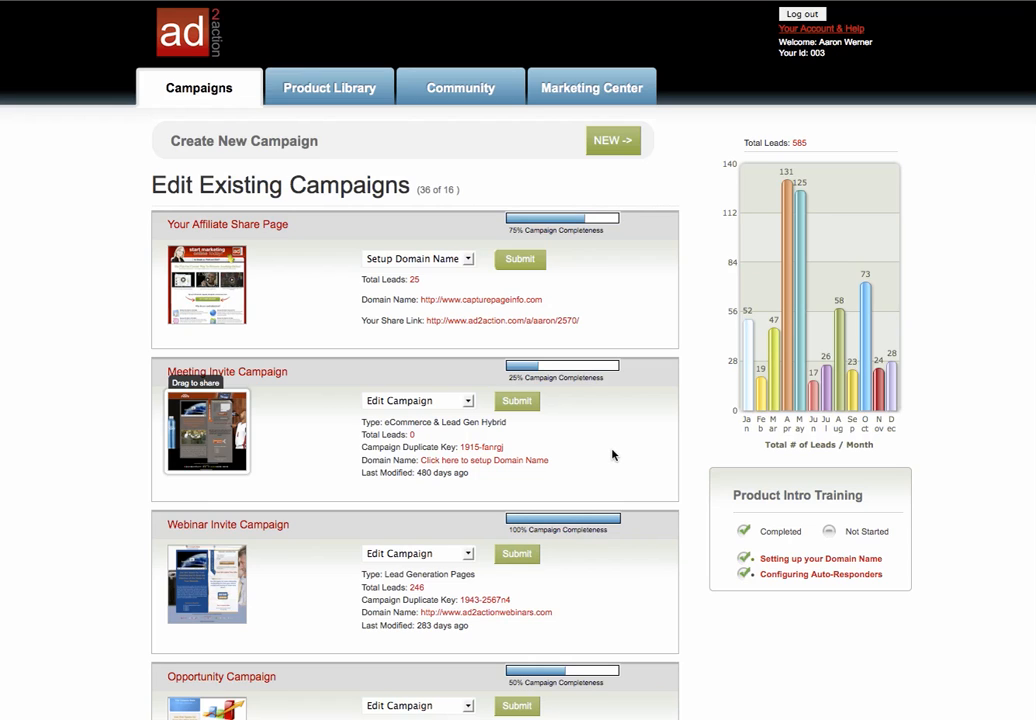
left_click_drag(365, 460, 409, 462)
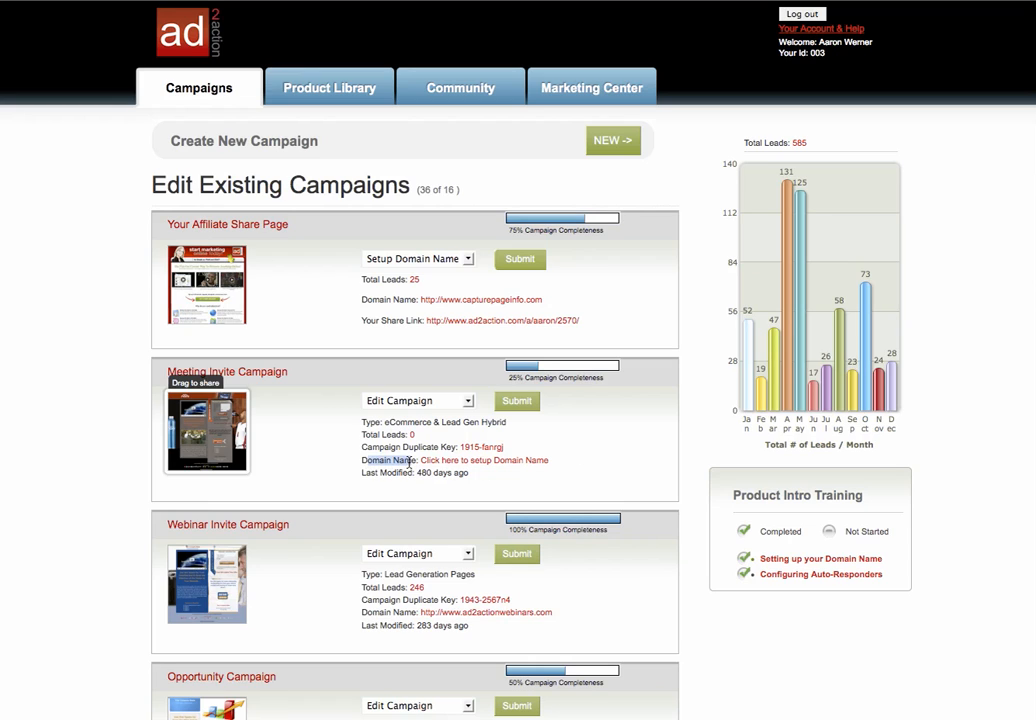
- View the Meeting Invite Campaign's page and examine the username and campaign number parts of its web address
left_click(266, 451)
left_click(228, 436)
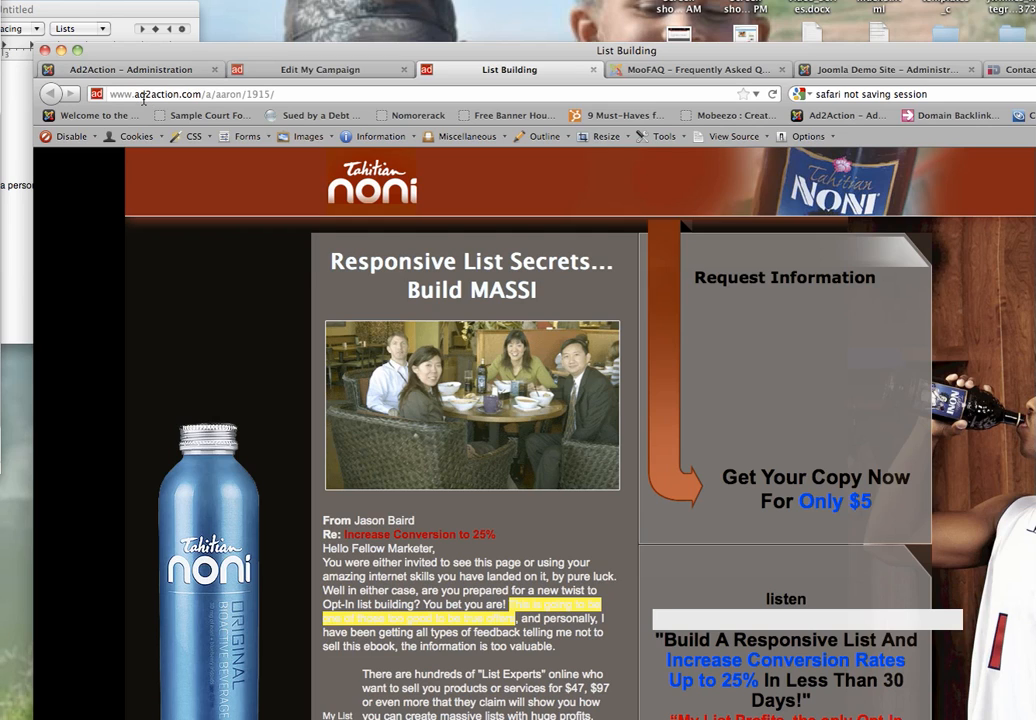
mouse_move(204, 94)
left_mouse_down()
mouse_move(278, 93)
mouse_move(218, 94)
left_mouse_up()
left_click(241, 93)
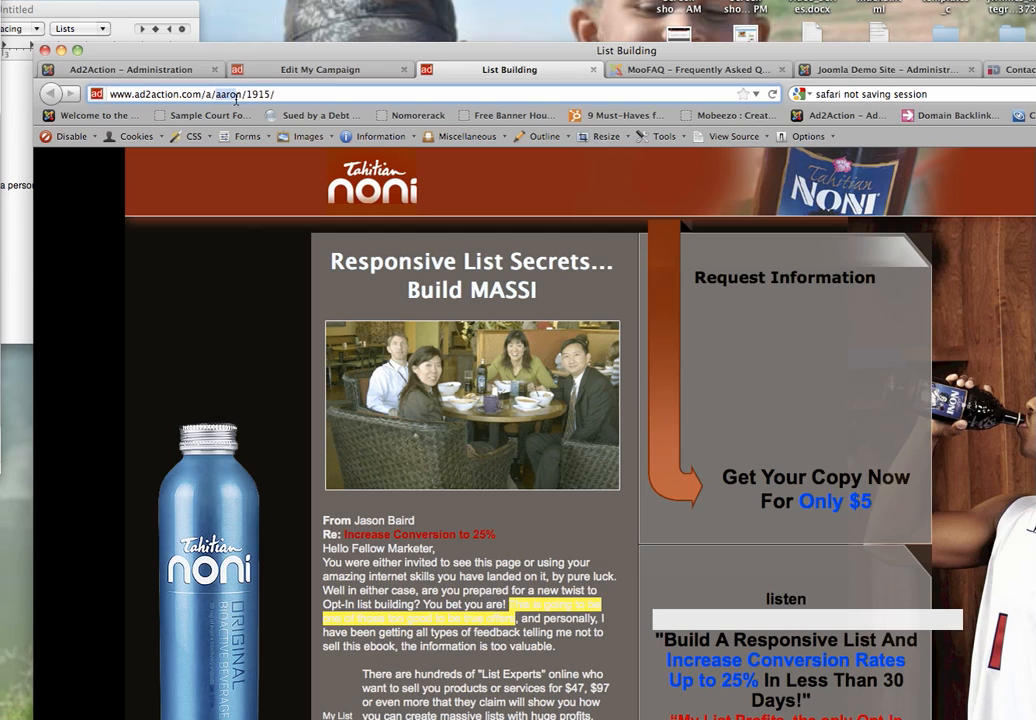
left_click_drag(247, 93, 271, 93)
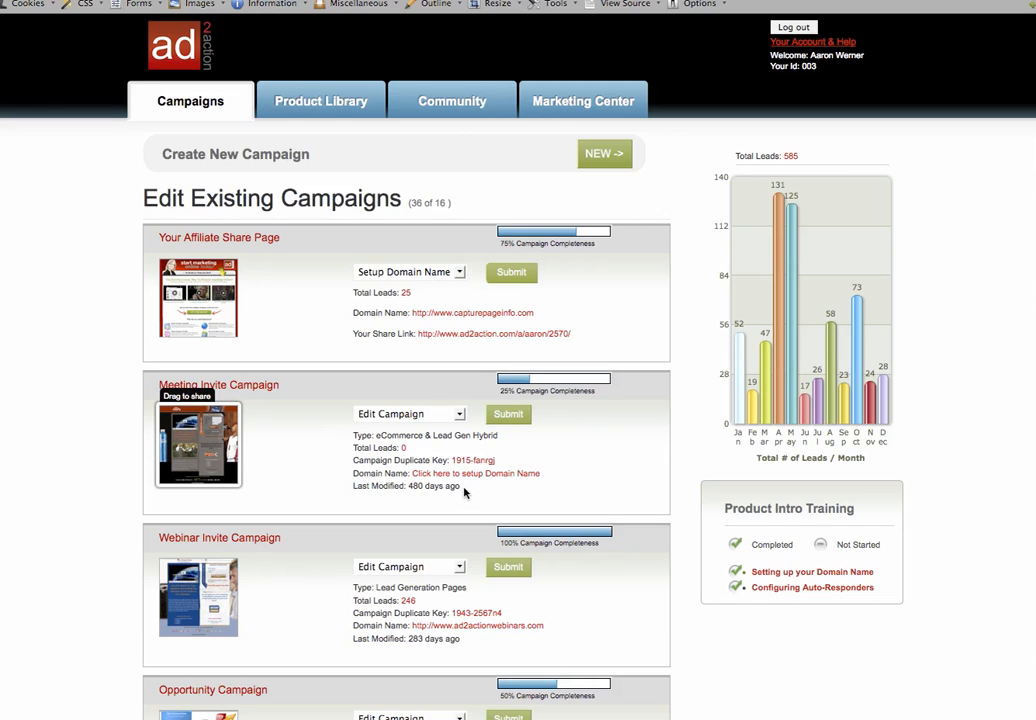
- Check when the Meeting Invite Campaign was last modified and view its campaign completeness detail
left_click_drag(461, 487, 410, 488)
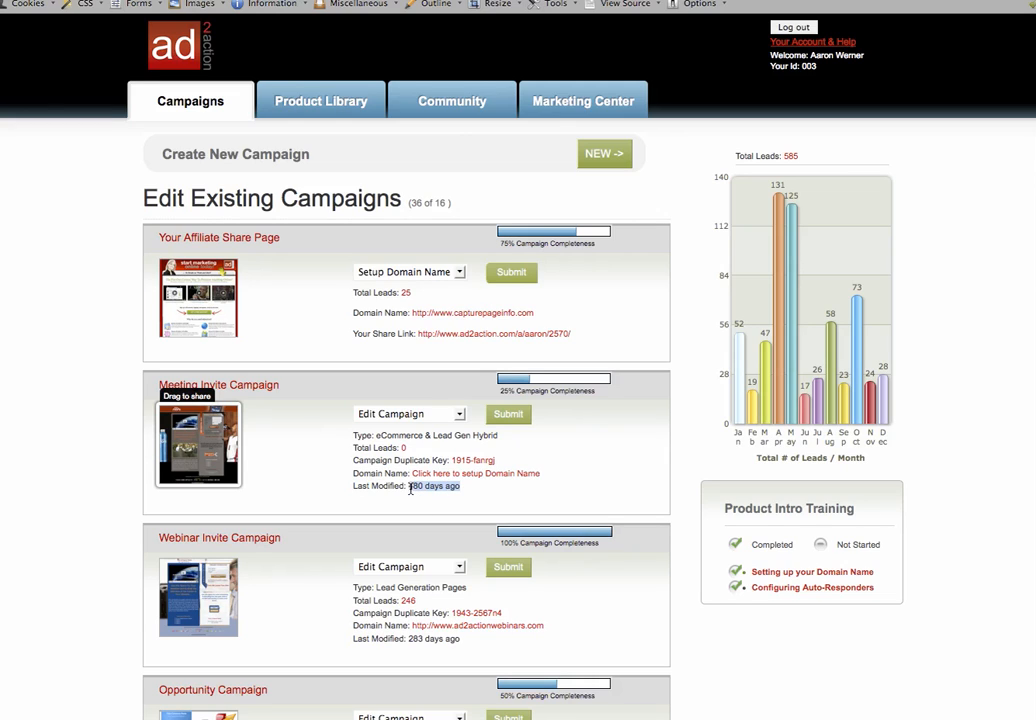
left_click(594, 426)
left_click(602, 398)
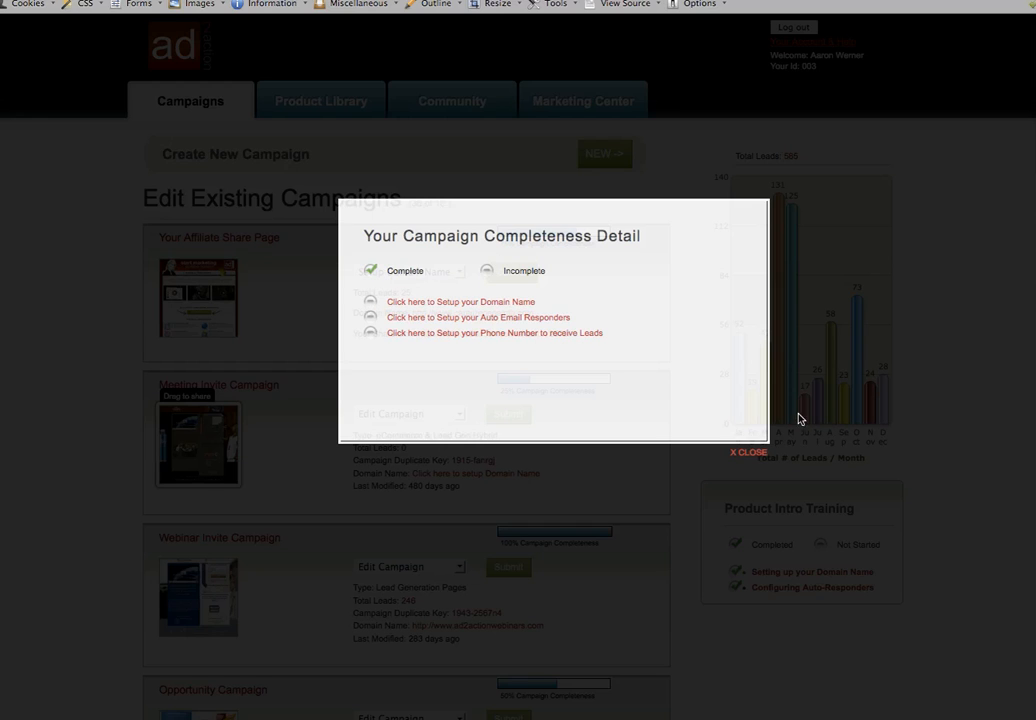
left_click(747, 452)
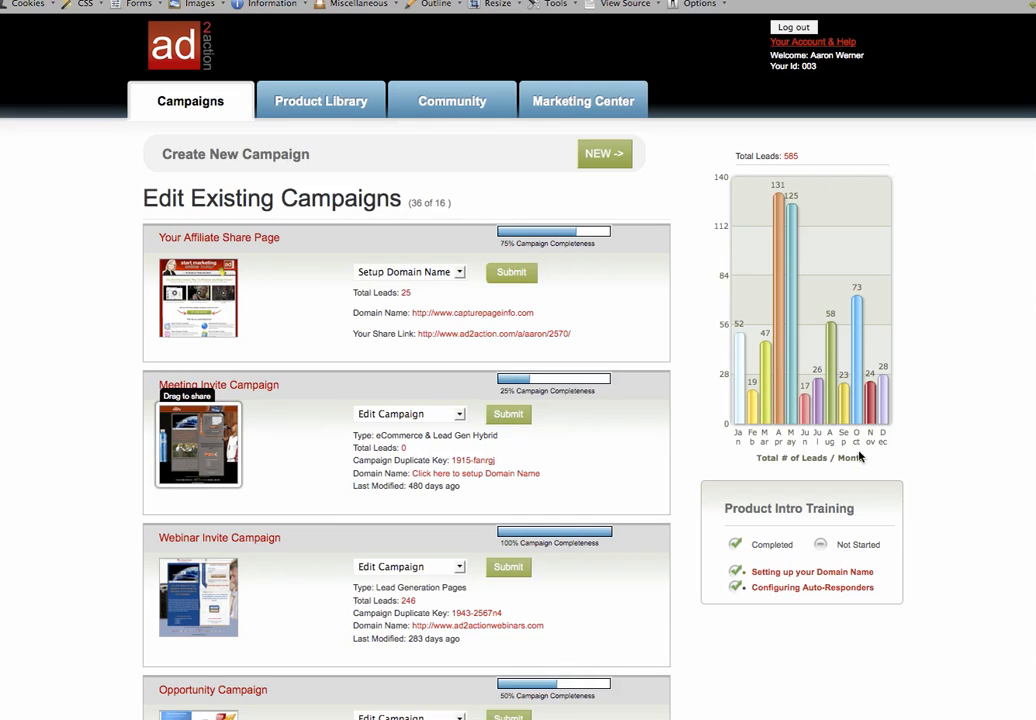
- Examine the monthly leads chart, view the list of all form submissions behind the total leads figure and return to the campaigns
mouse_move(745, 398)
mouse_move(789, 424)
mouse_move(741, 395)
mouse_move(773, 416)
mouse_move(876, 415)
mouse_move(884, 330)
left_click_drag(737, 156, 806, 159)
left_click(790, 158)
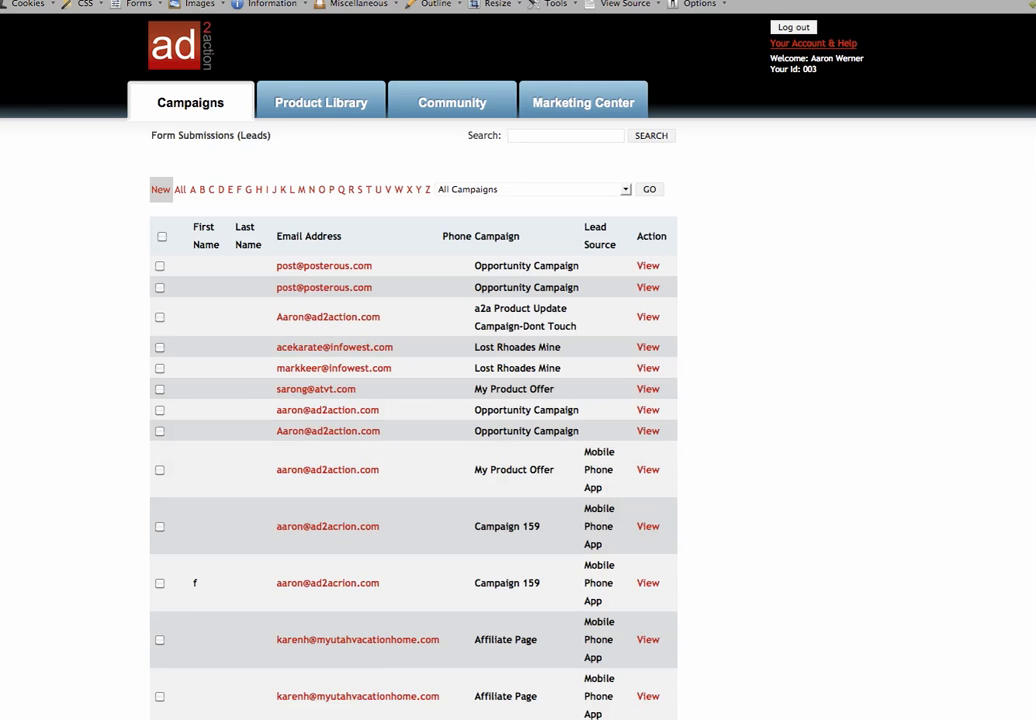
key("super+Left")
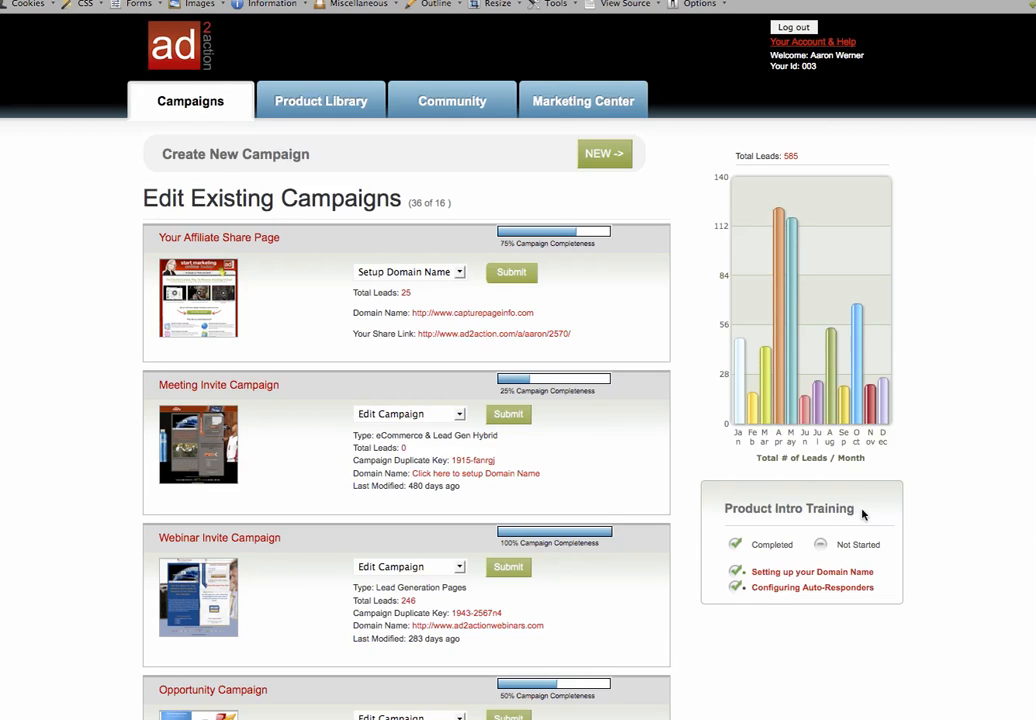
- Look over the Product Intro Training section and its domain name and auto-responder lessons
left_click_drag(857, 508, 727, 508)
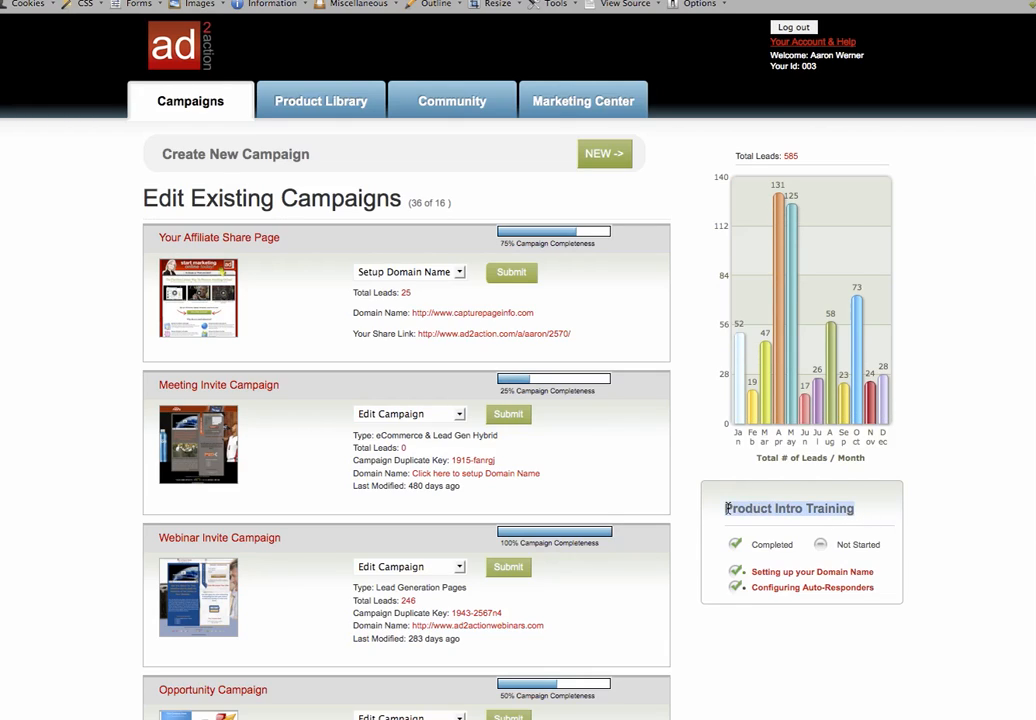
left_click(766, 579)
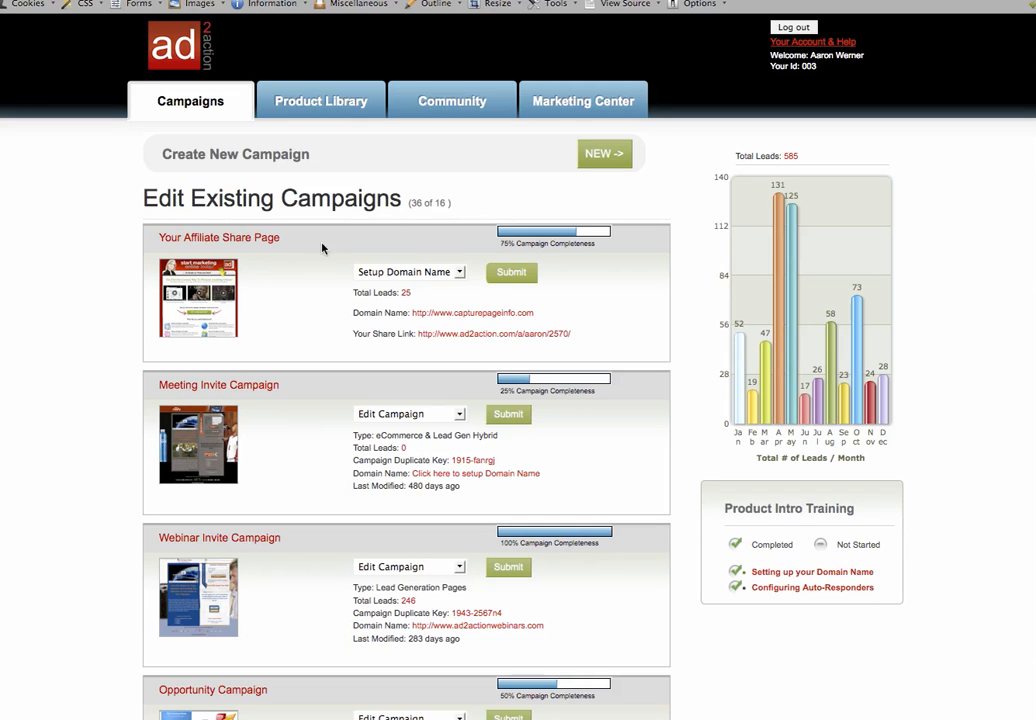
- Open the account and help area and look over the client area page
left_click(829, 43)
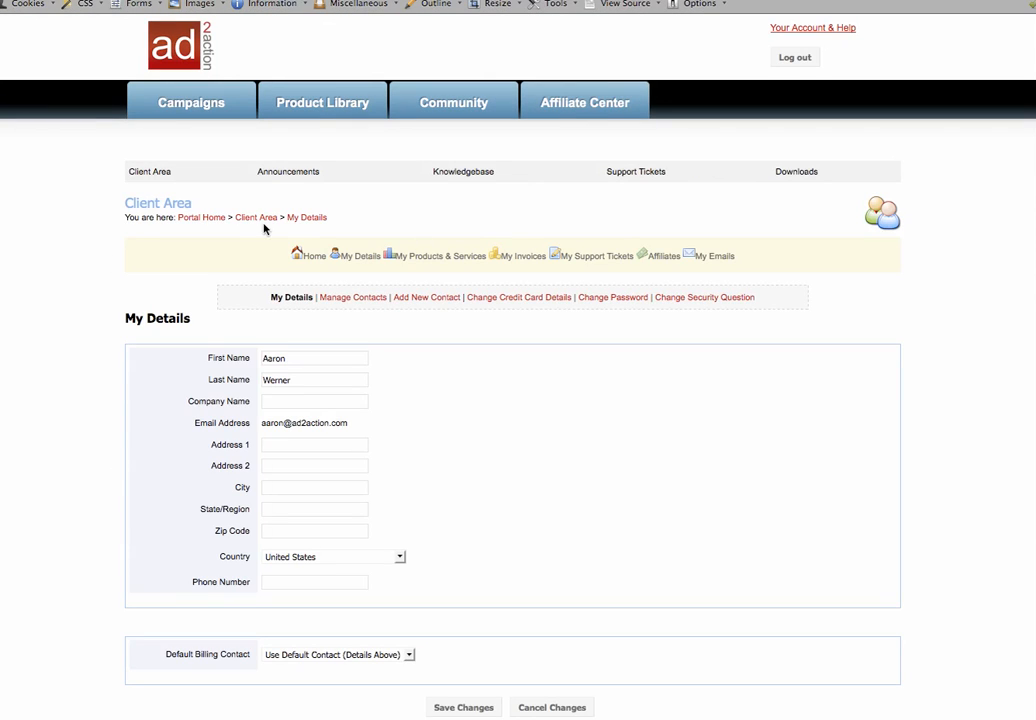
left_click_drag(125, 208, 193, 207)
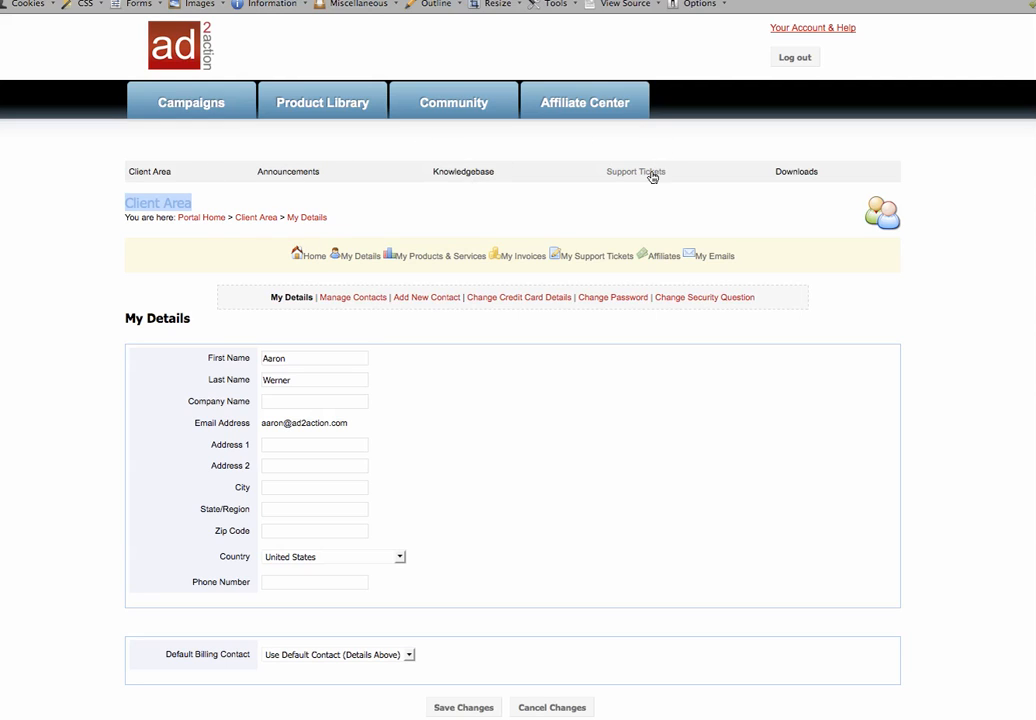
- Open the knowledgebase and browse its Domain Name Related category to the articles on pointing existing domain names to landing page campaigns
left_click(463, 173)
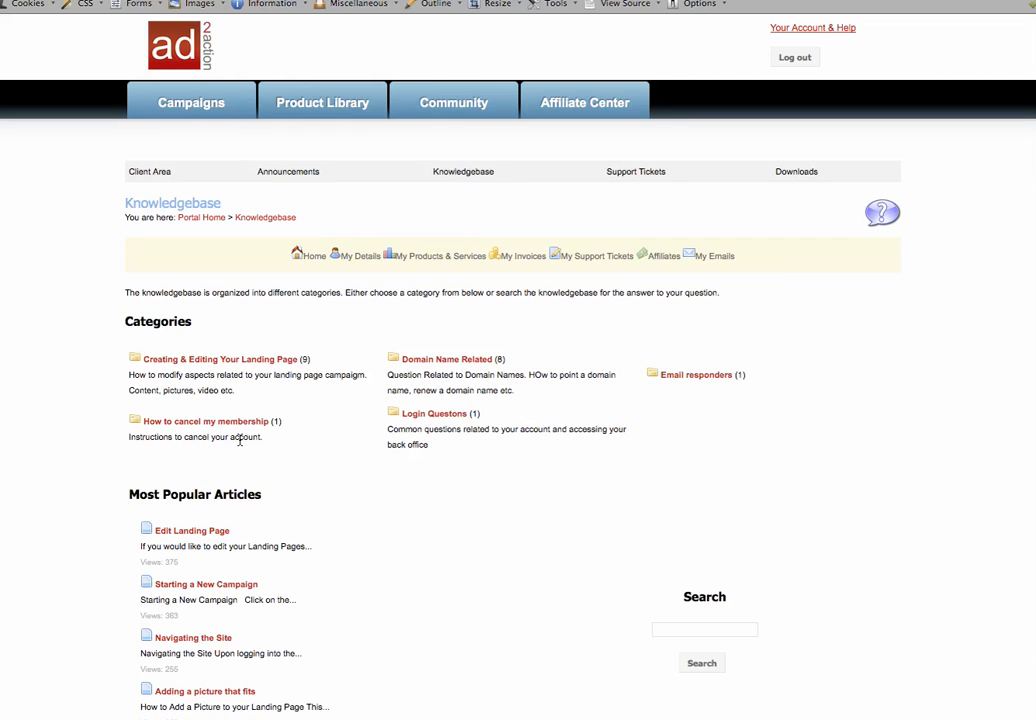
left_click(430, 364)
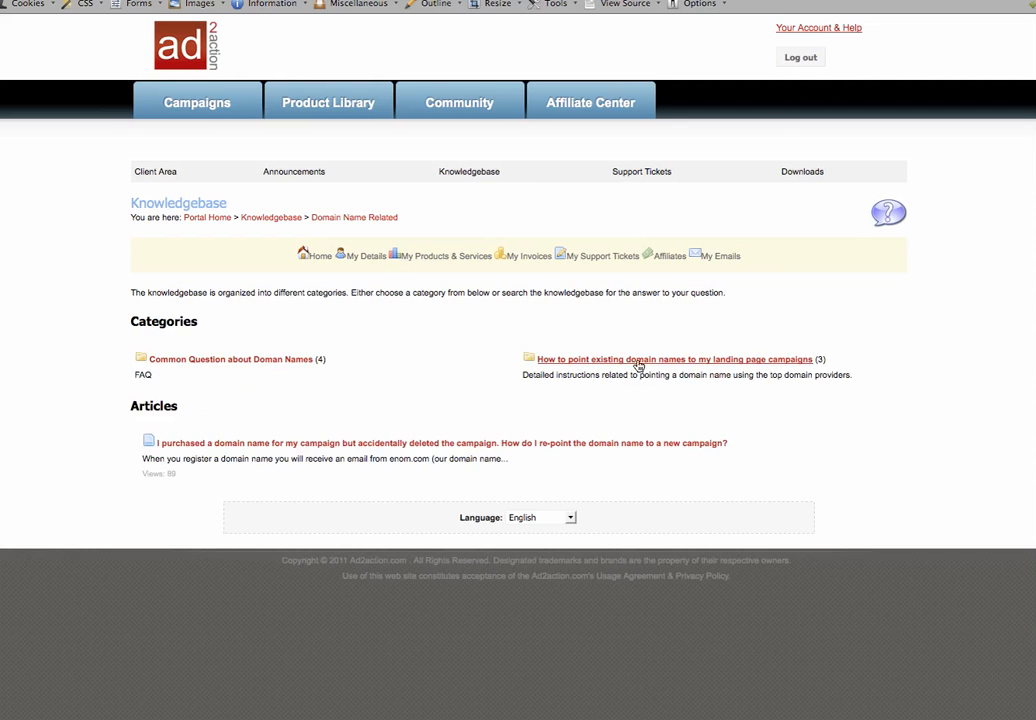
left_click(641, 360)
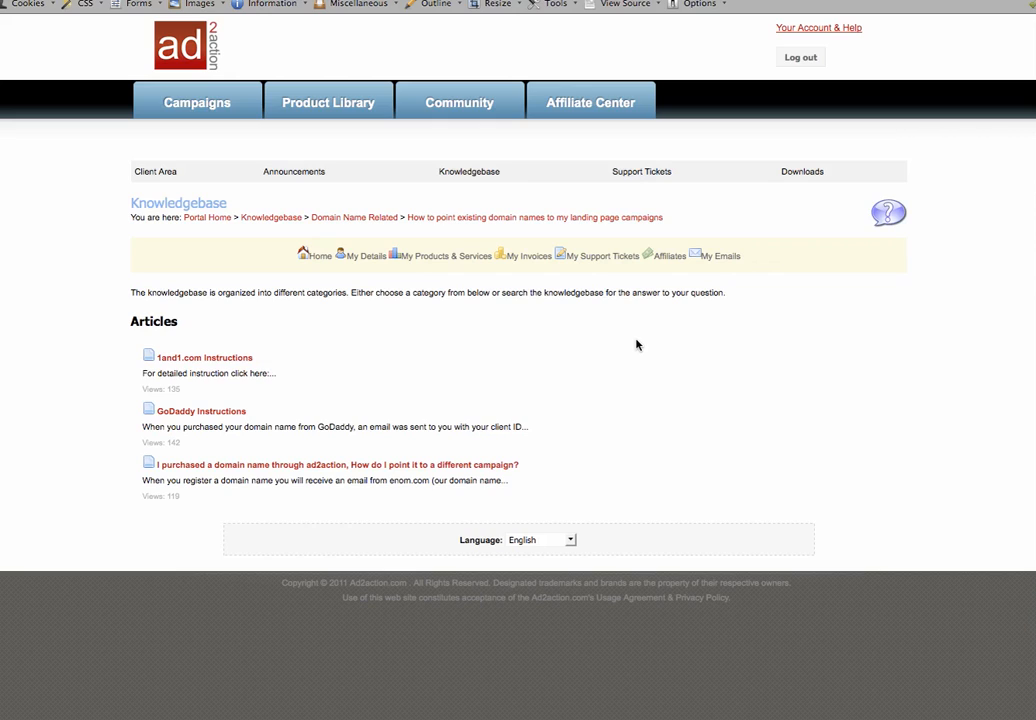
- Open the support tickets page, bring up the form for submitting a new ticket and place the cursor in its message area
left_click(584, 258)
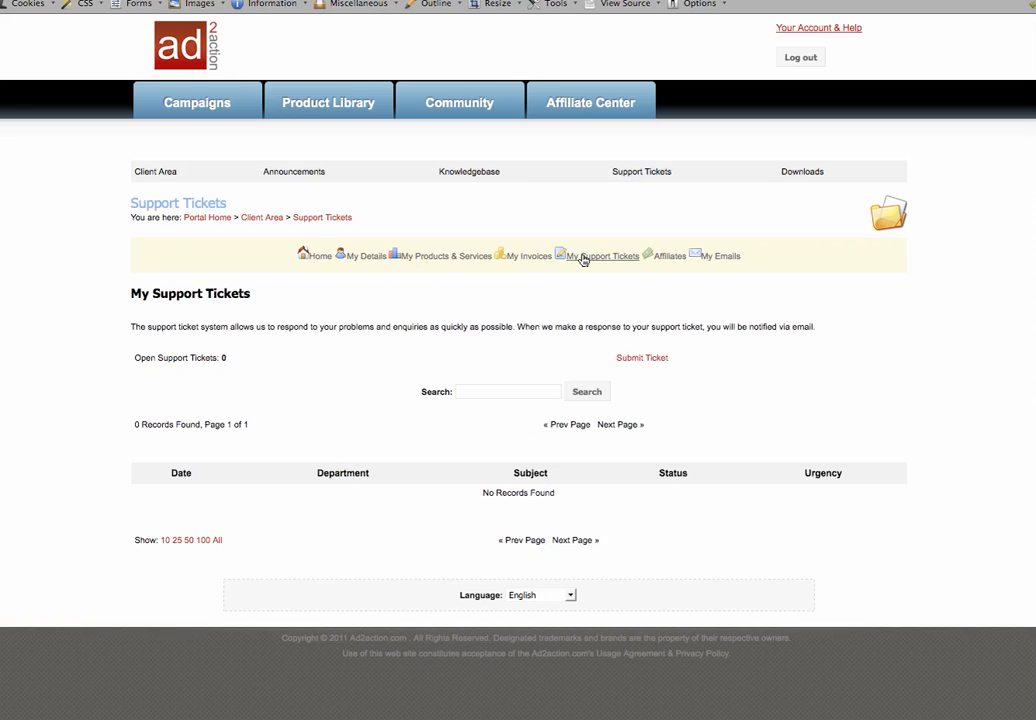
left_click(639, 360)
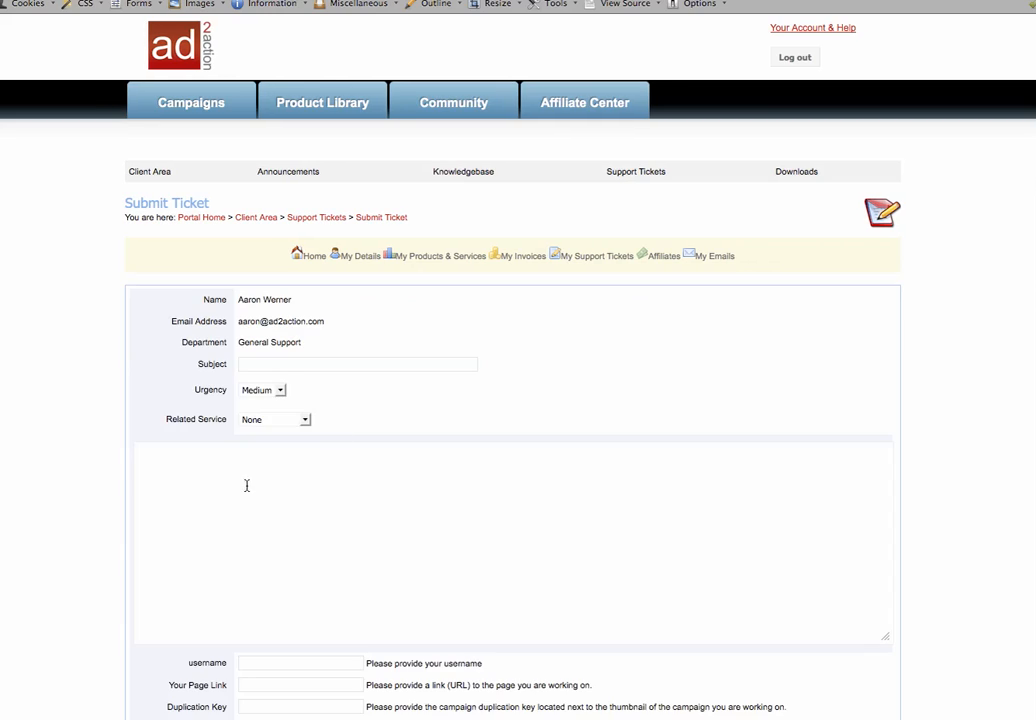
left_click(231, 479)
- Look over the ticket form's username, page link, Duplication Key, domain registrar and attachment fields, and return to the campaigns
scroll(518, 400, "down", 3)
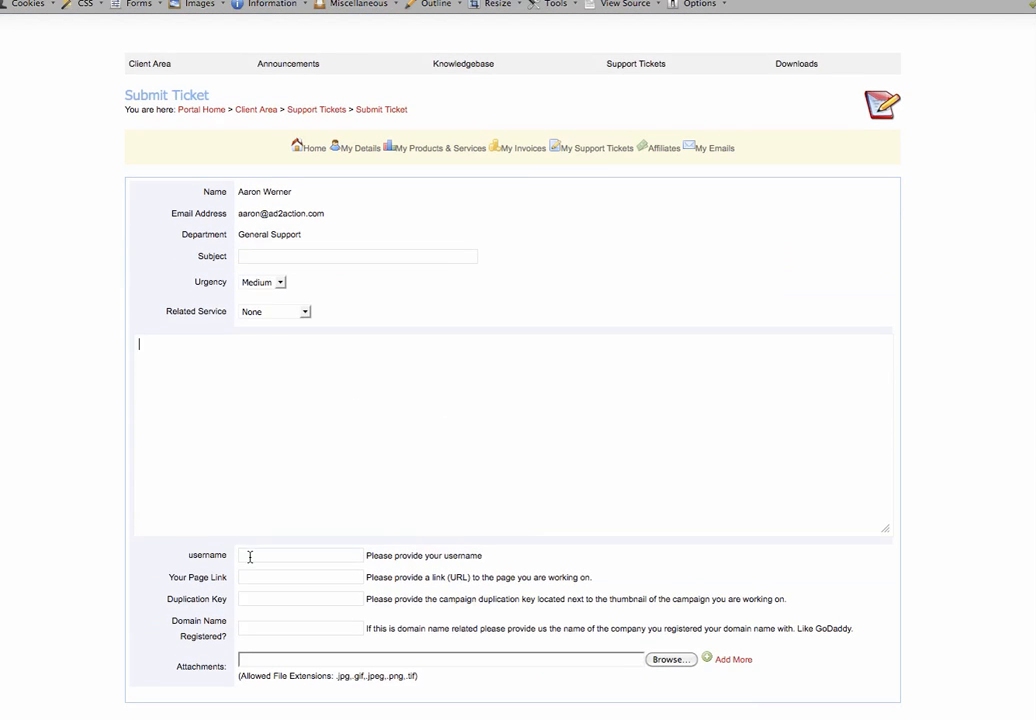
left_click(250, 557)
left_click(241, 577)
left_click_drag(226, 602, 147, 600)
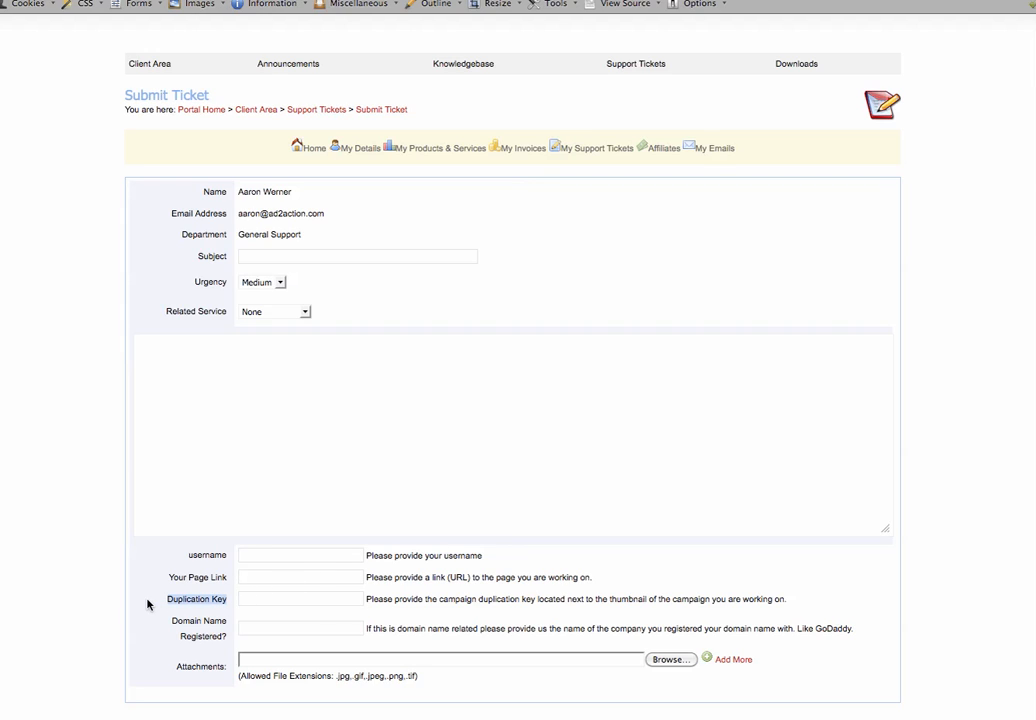
left_click(243, 627)
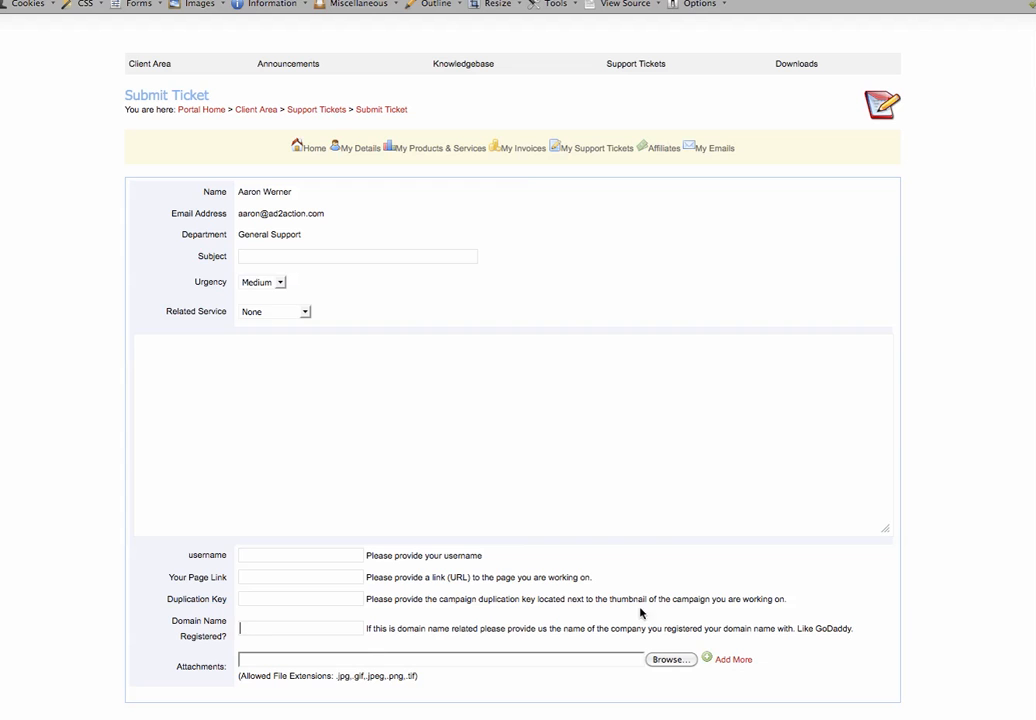
scroll(518, 400, "down", 2)
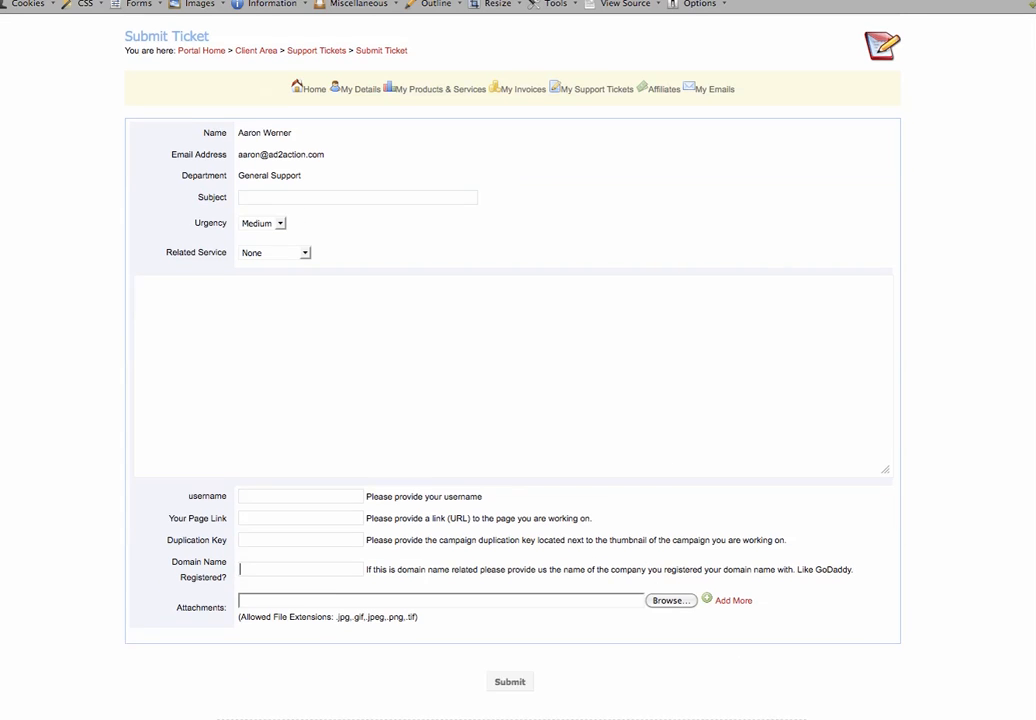
scroll(518, 400, "up", 5)
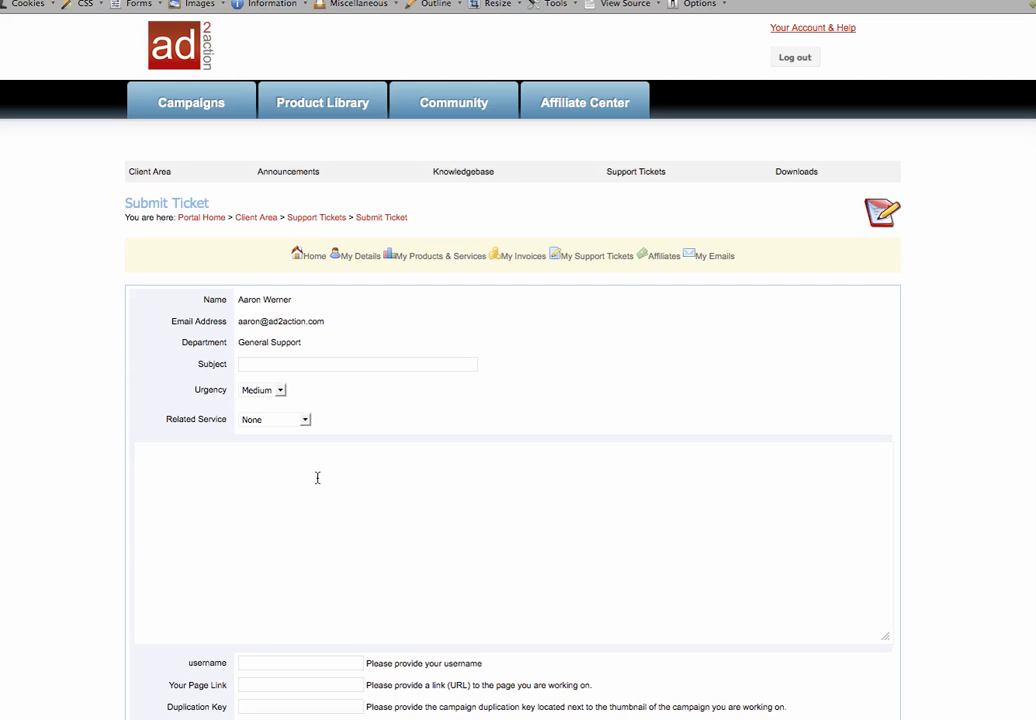
left_click(204, 112)
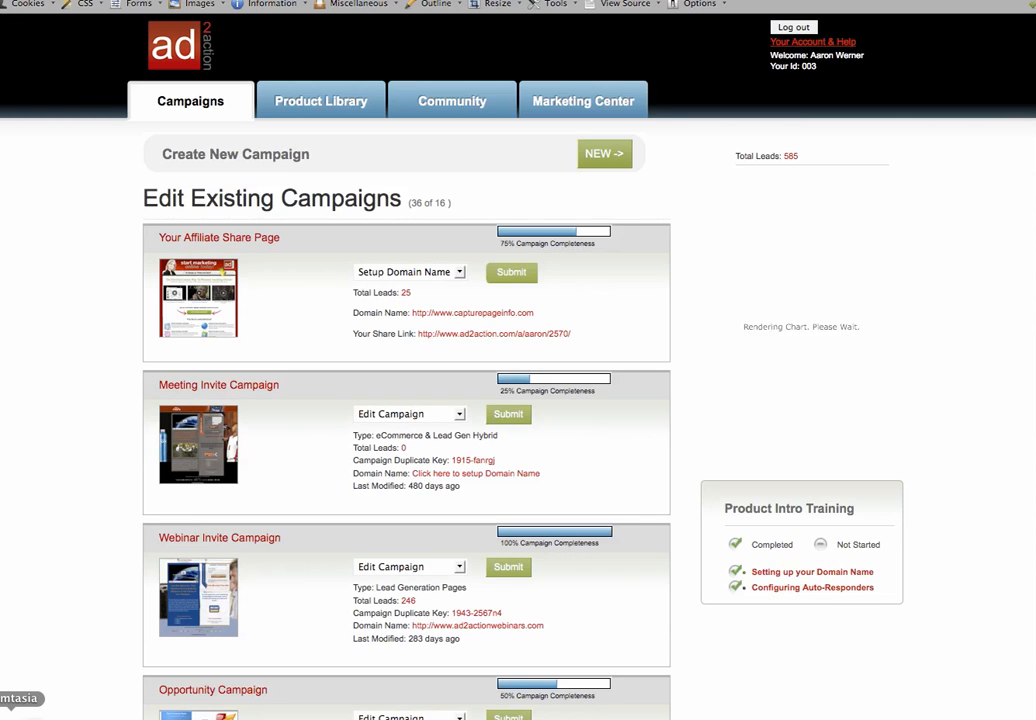
right_click(11, 717)
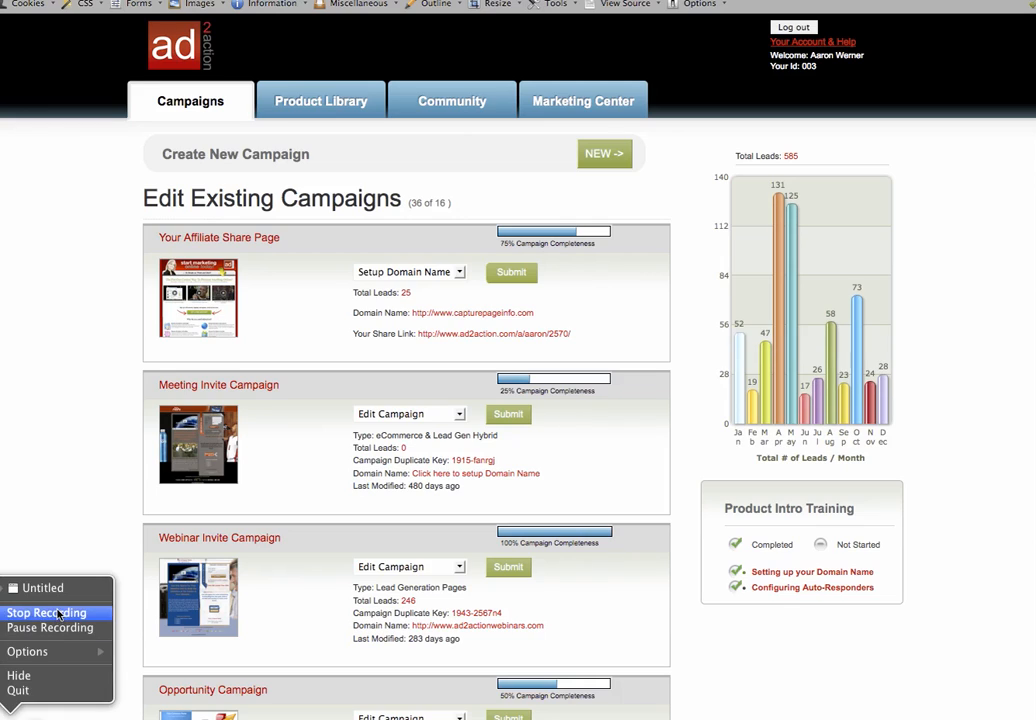